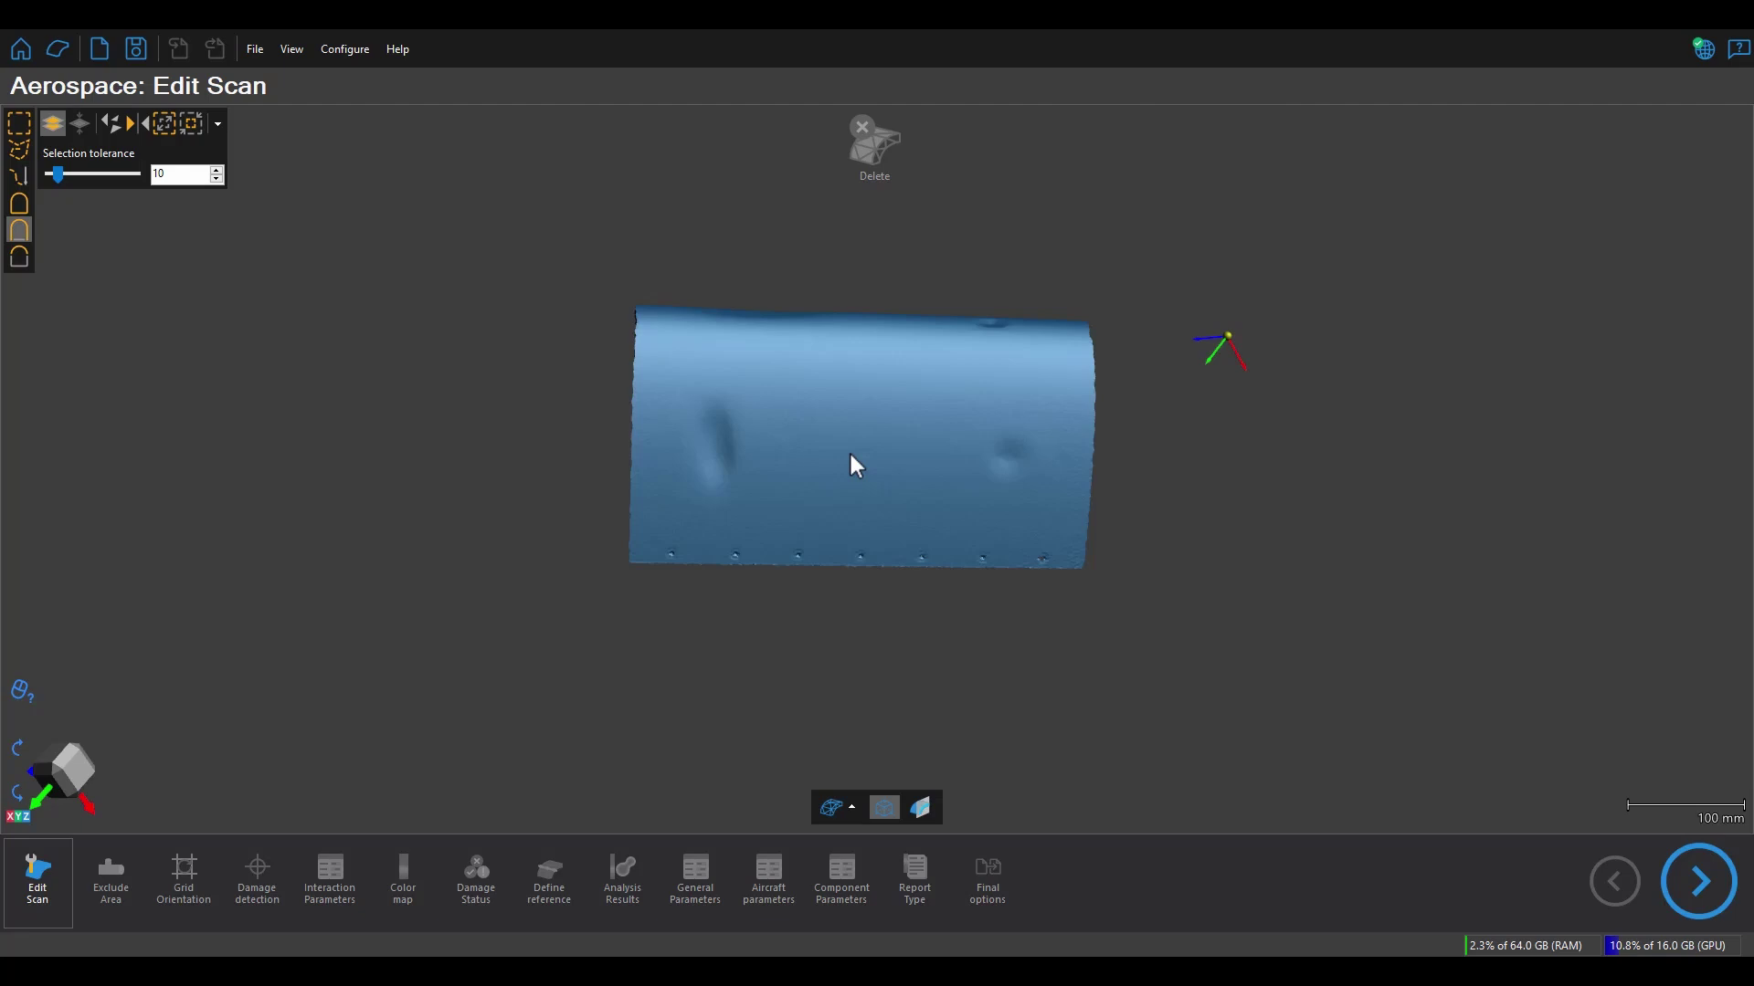
# Orbit the scanned panel to inspect its two dents and row of fastener holes.
pyautogui.moveTo(869, 438); pyautogui.dragTo(1095, 367)
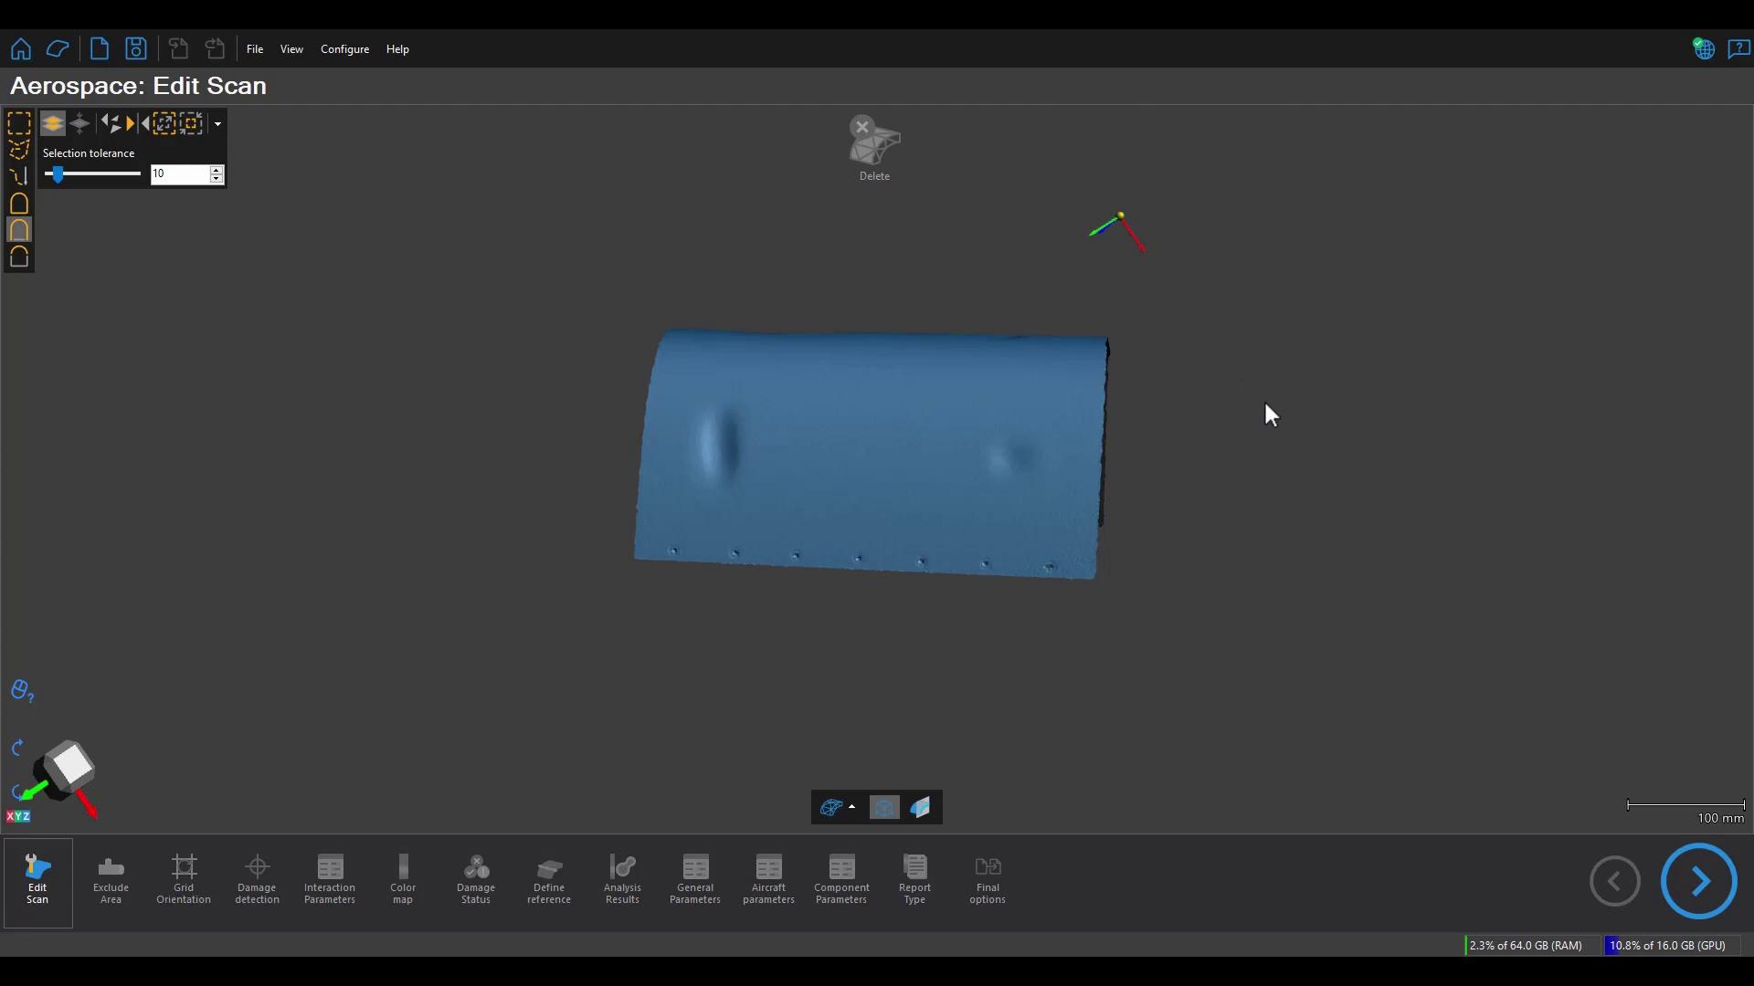
# Move to Exclude Area and check the purple excluded border and rivet holes from several angles.
pyautogui.click(1706, 909)
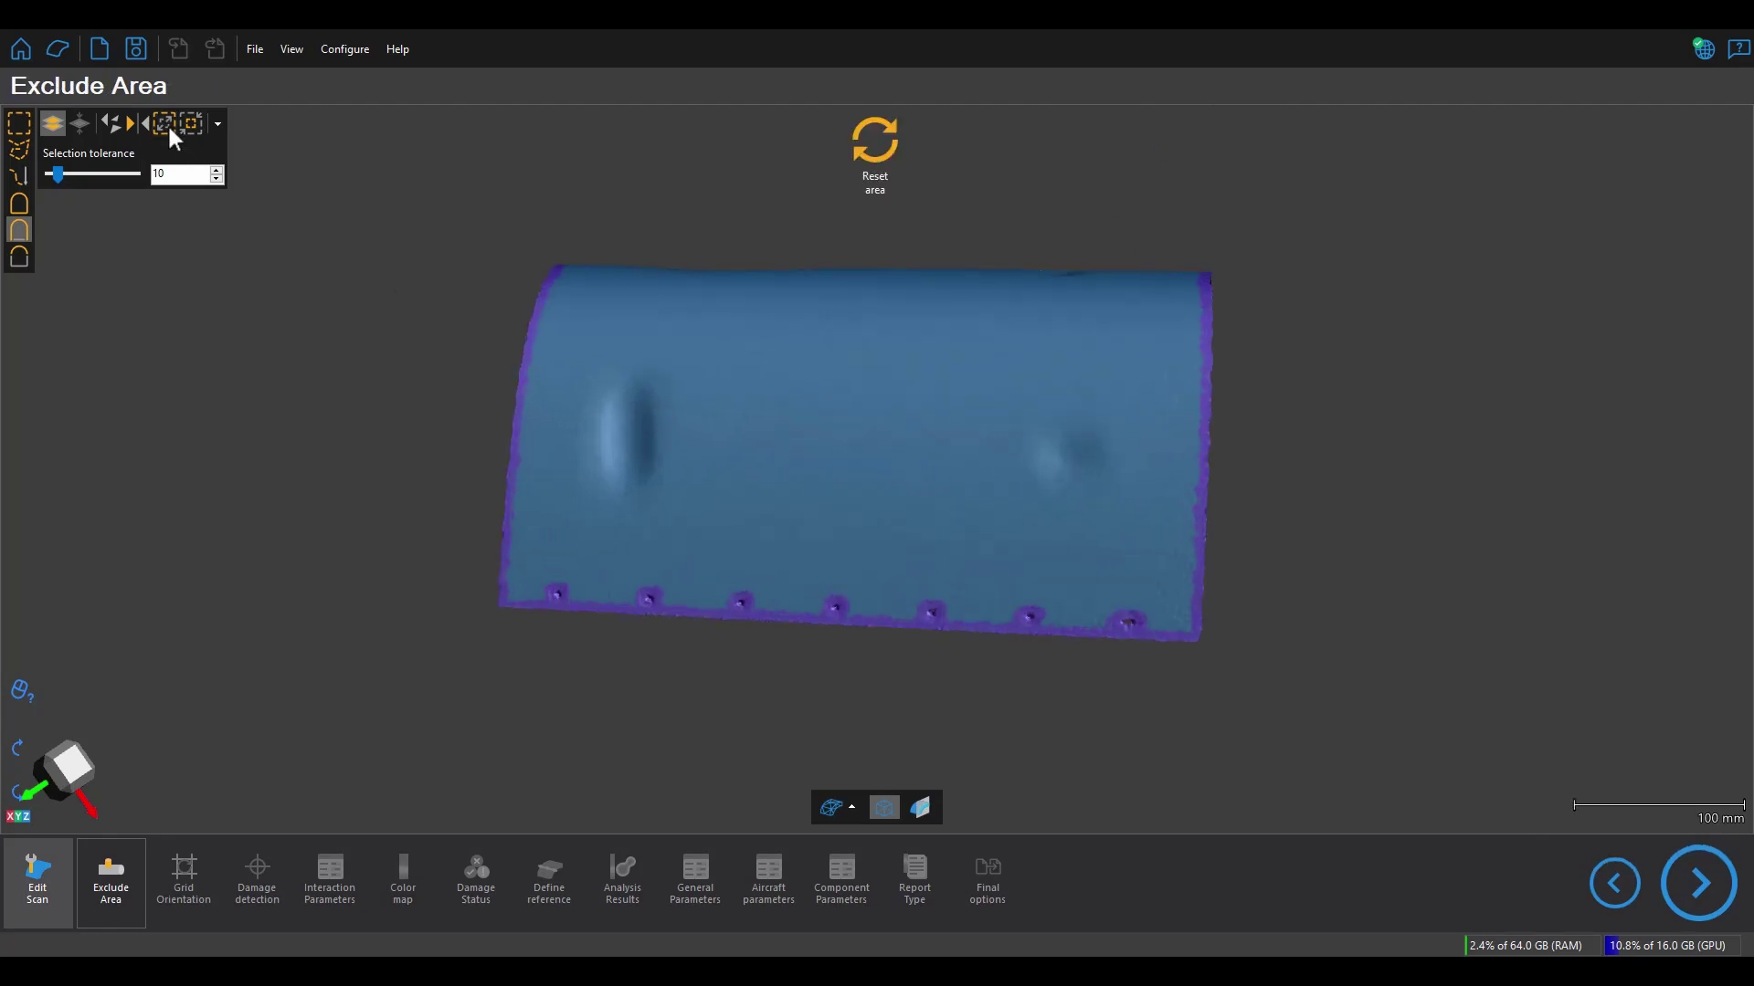
pyautogui.moveTo(798, 423); pyautogui.dragTo(807, 423, button='right')
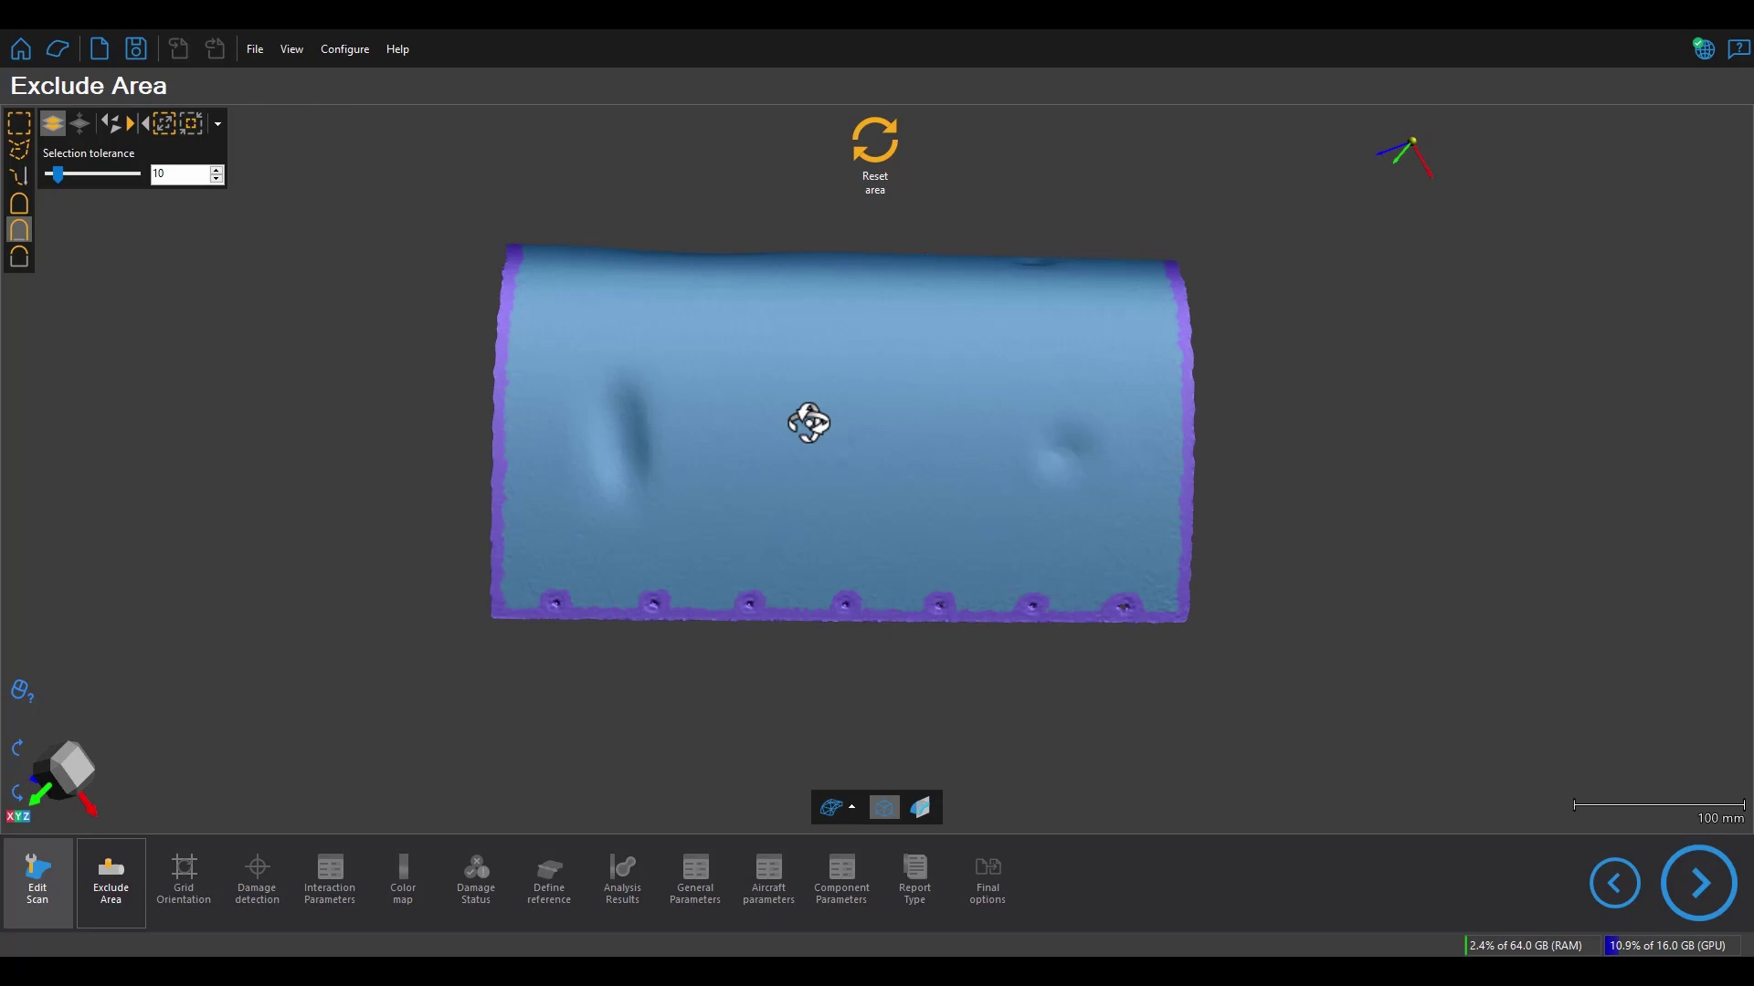
pyautogui.moveTo(1215, 644); pyautogui.dragTo(1126, 585, button='right')
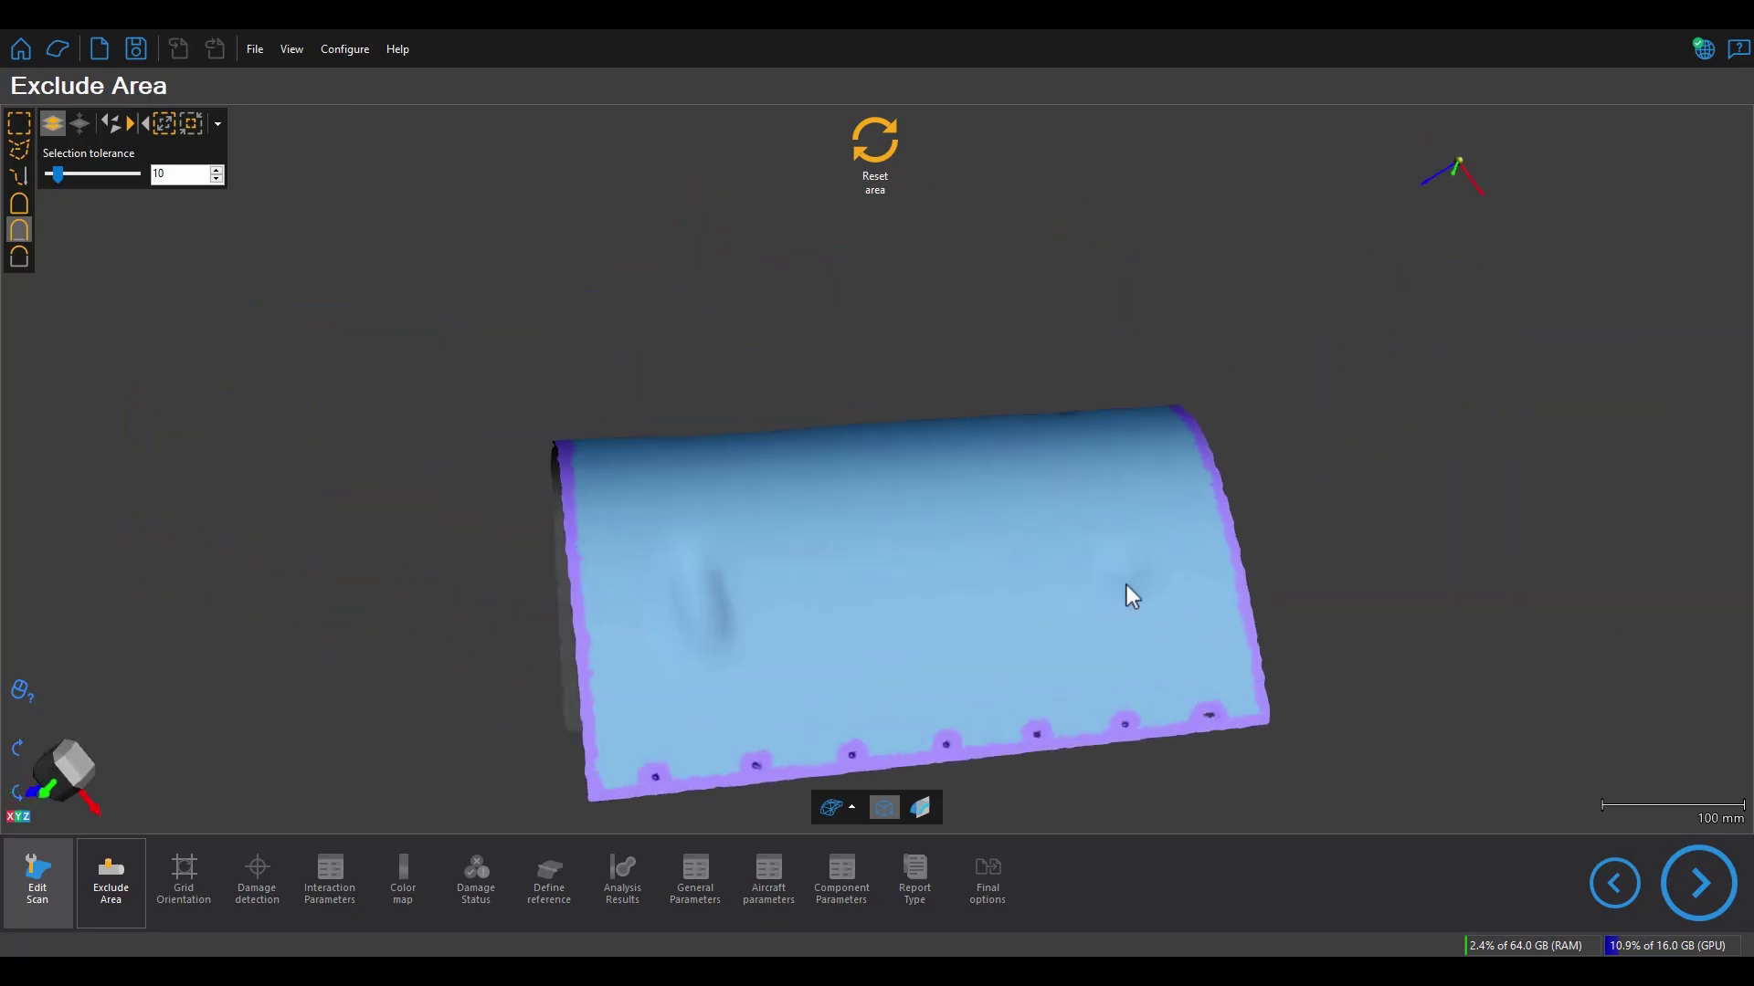
# Go to Grid Orientation and orbit the panel to view the 76.20 mm straight-edge gauge.
pyautogui.click(1698, 859)
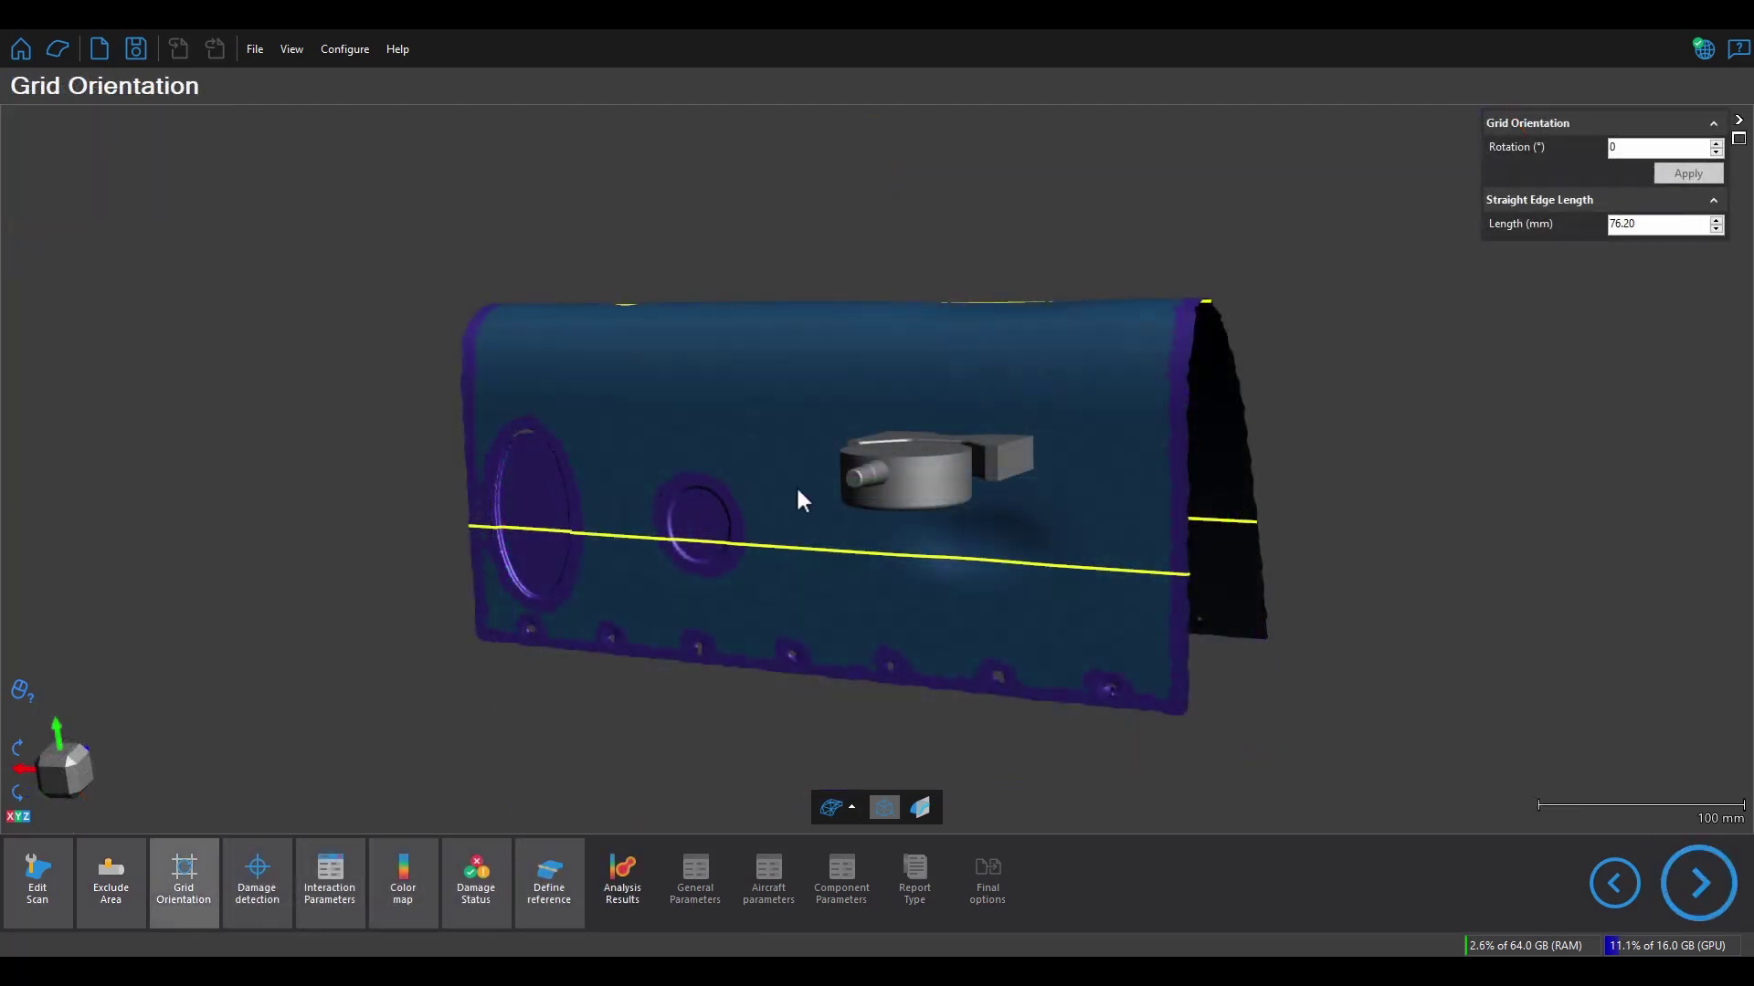
pyautogui.moveTo(803, 497); pyautogui.dragTo(999, 442, button='right')
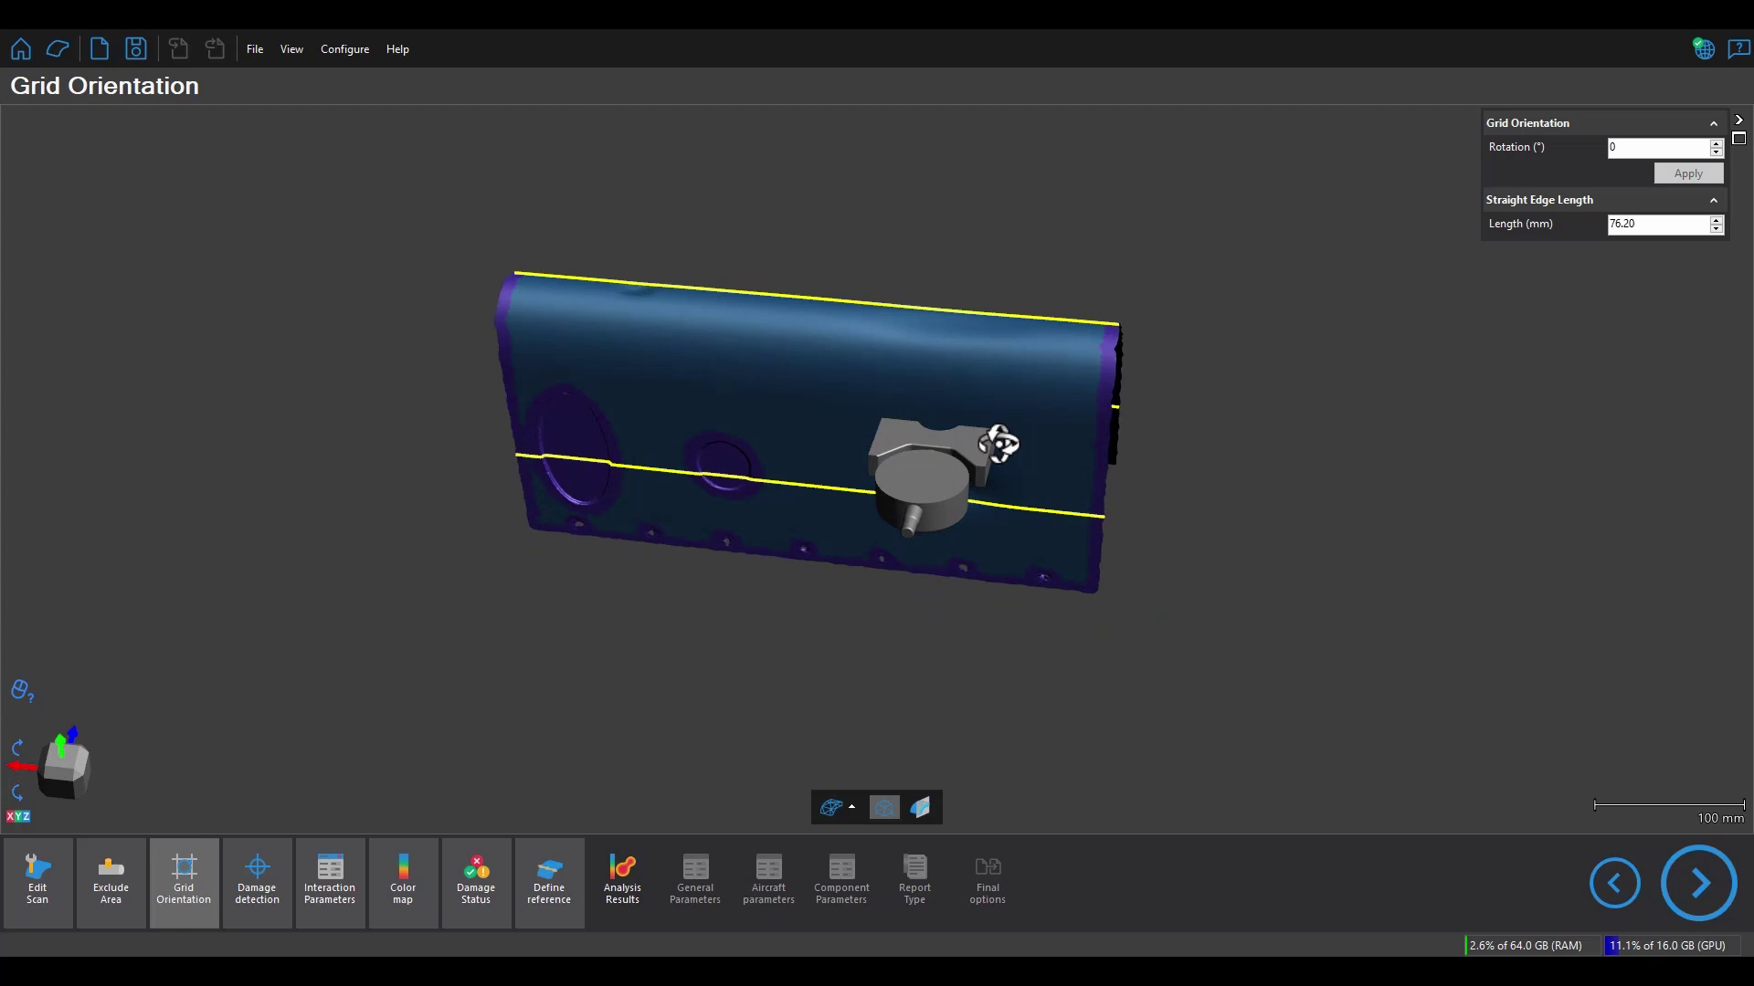
pyautogui.moveTo(943, 337); pyautogui.dragTo(991, 333, button='right')
pyautogui.scroll(5, 991, 333)
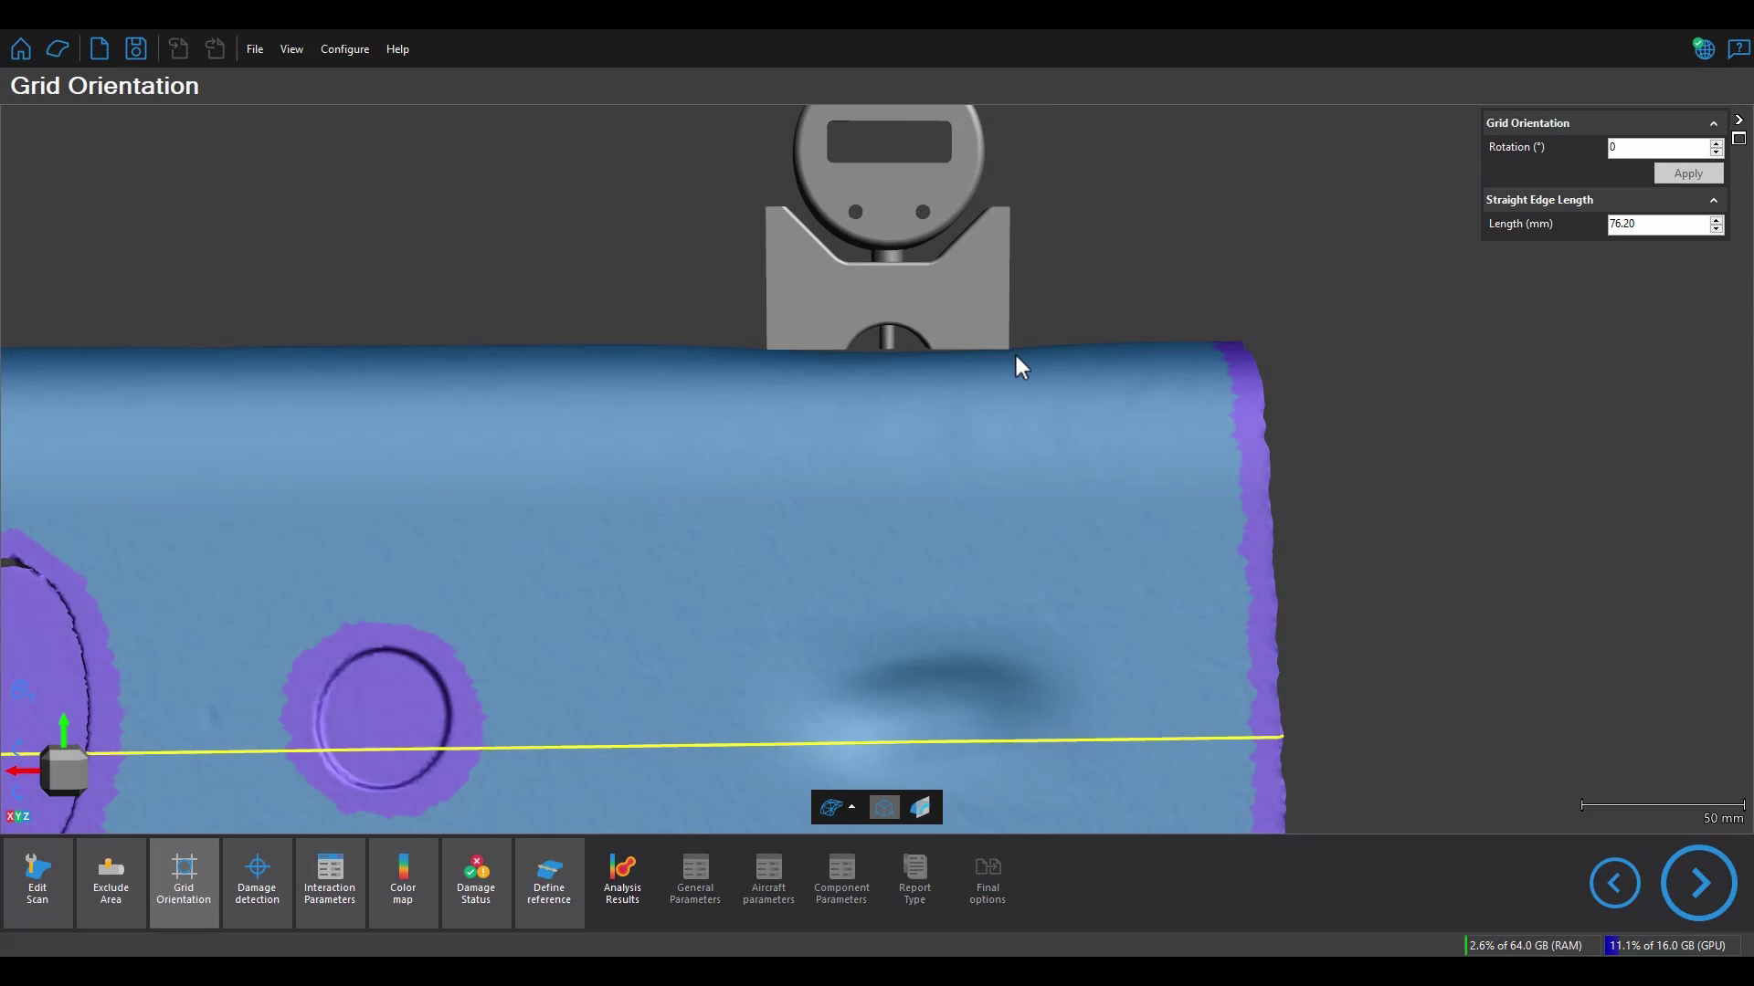
pyautogui.scroll(-5, 1008, 380)
pyautogui.moveTo(1008, 381); pyautogui.dragTo(998, 380, button='right')
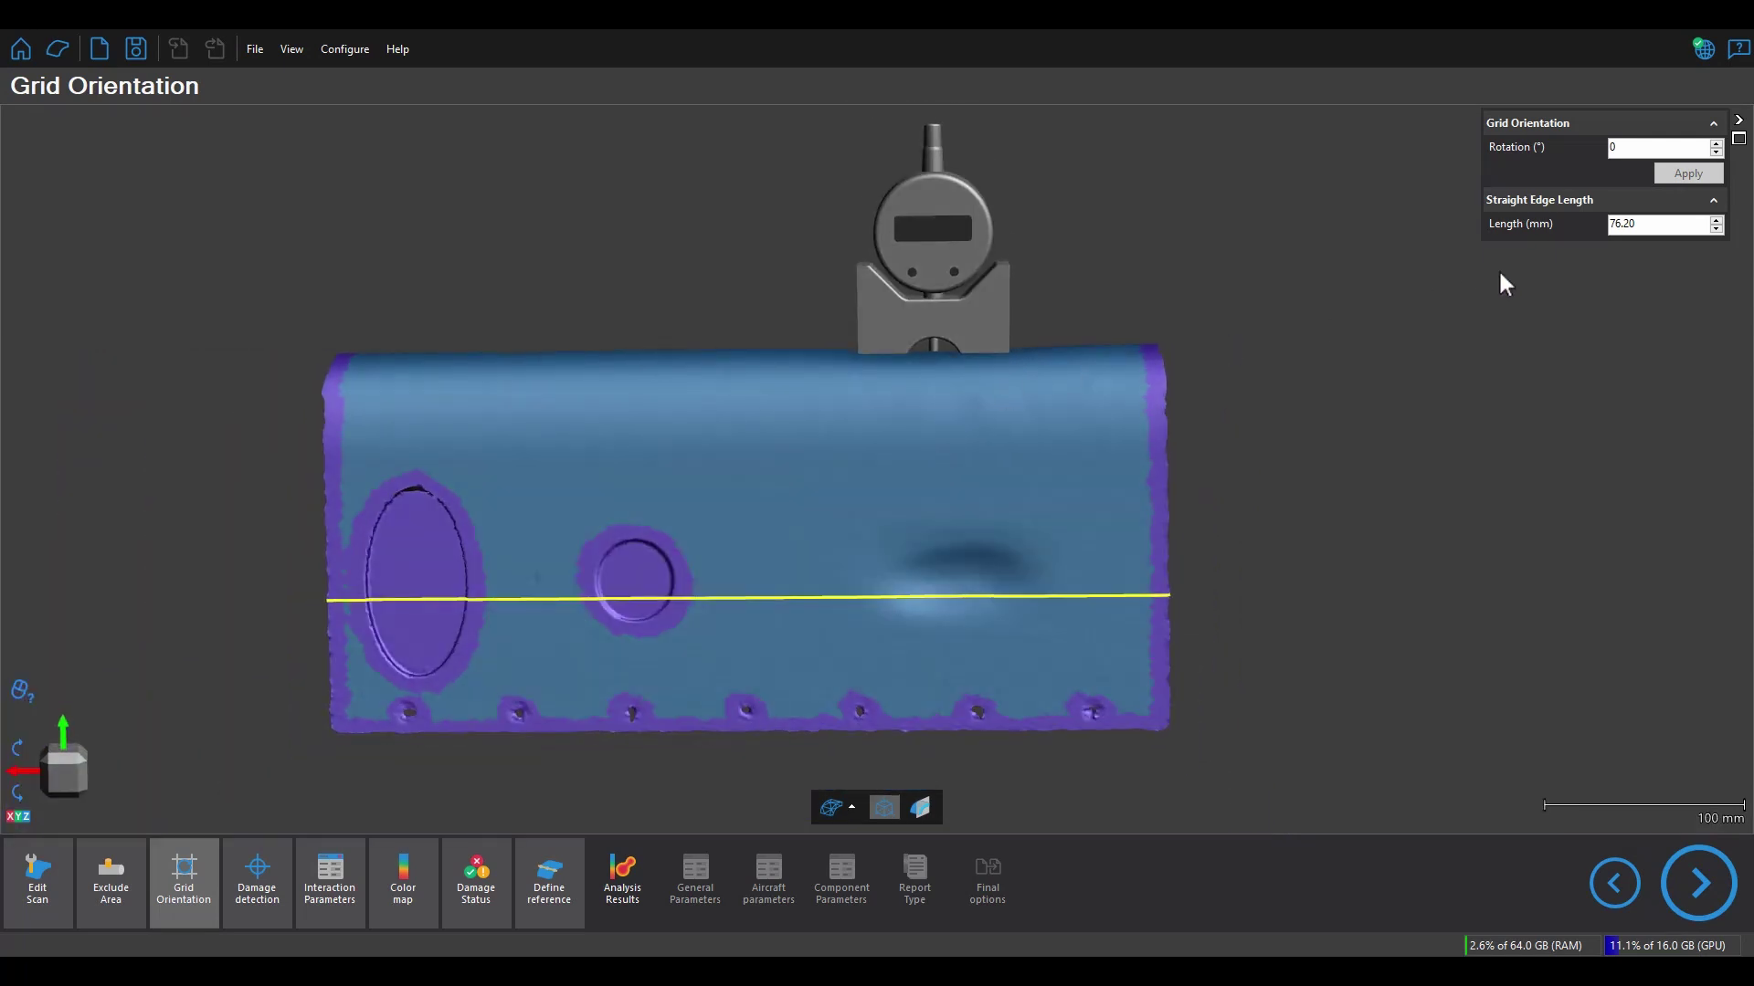
# Lengthen the straight edge to 150 mm and orbit to check the wider gauge.
pyautogui.doubleClick(1655, 224)
pyautogui.write('150')
pyautogui.moveTo(983, 352)
pyautogui.mouseDown(button='right')
pyautogui.moveTo(980, 390)
pyautogui.moveTo(948, 354)
pyautogui.moveTo(999, 381)
pyautogui.mouseUp(button='right')
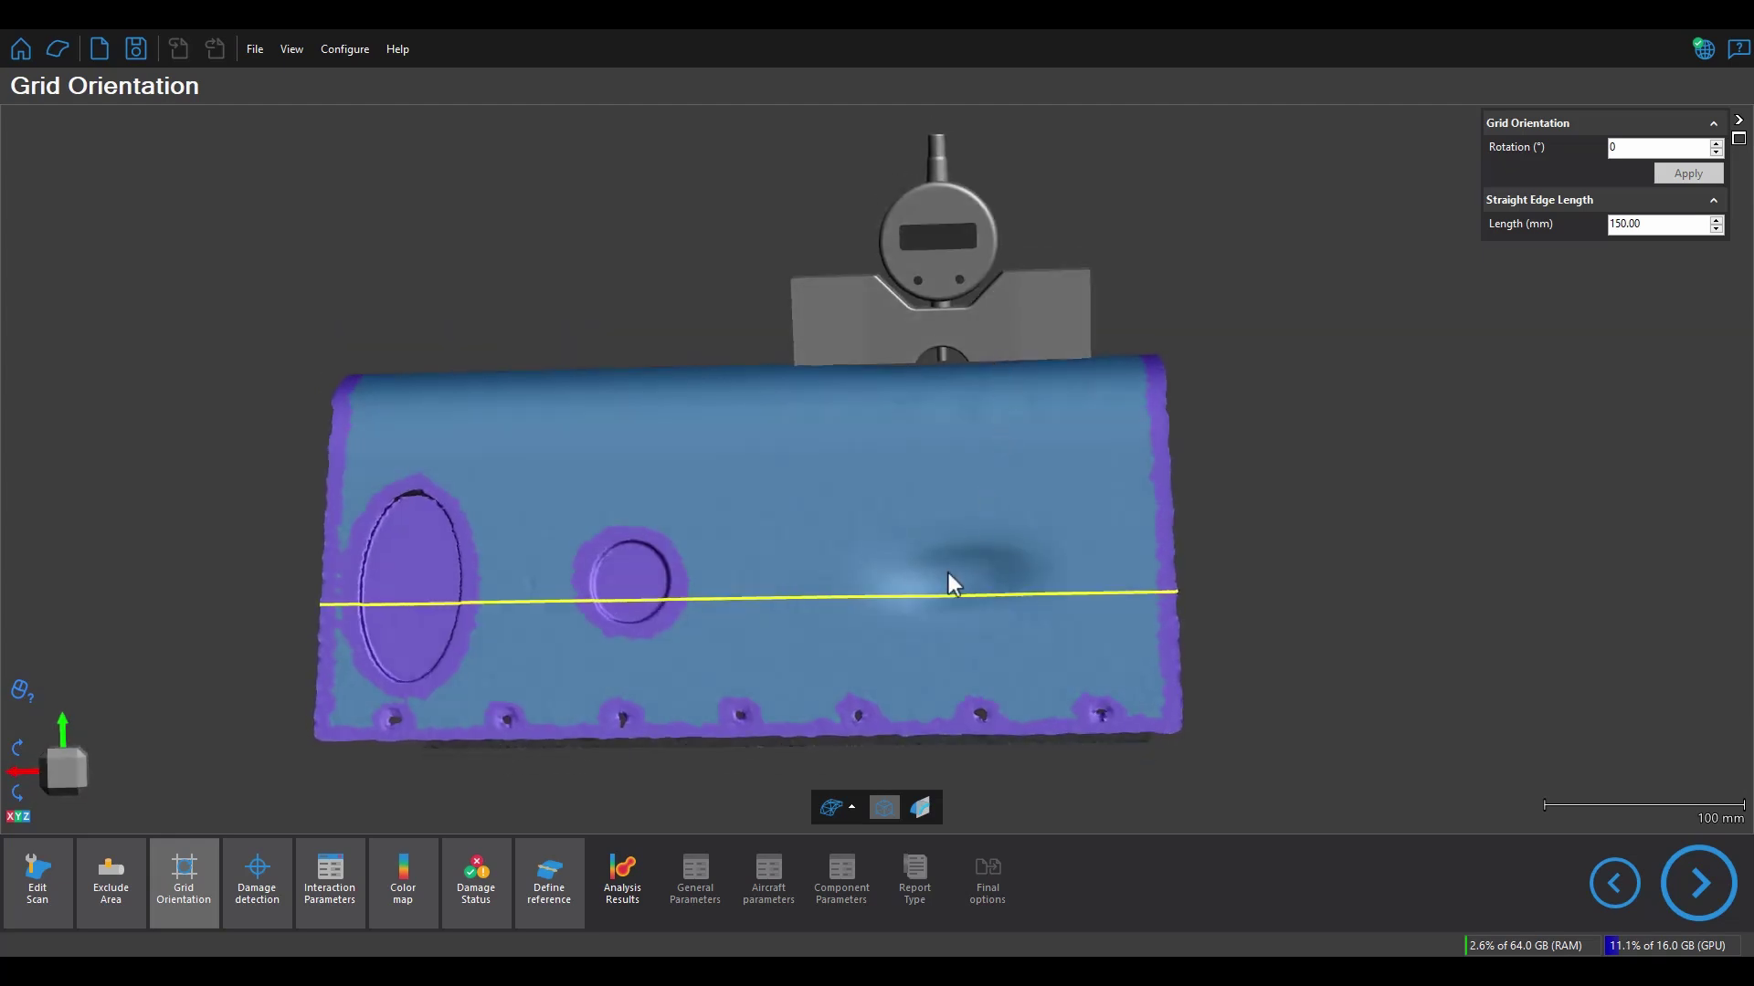
pyautogui.moveTo(950, 581); pyautogui.dragTo(1025, 595, button='right')
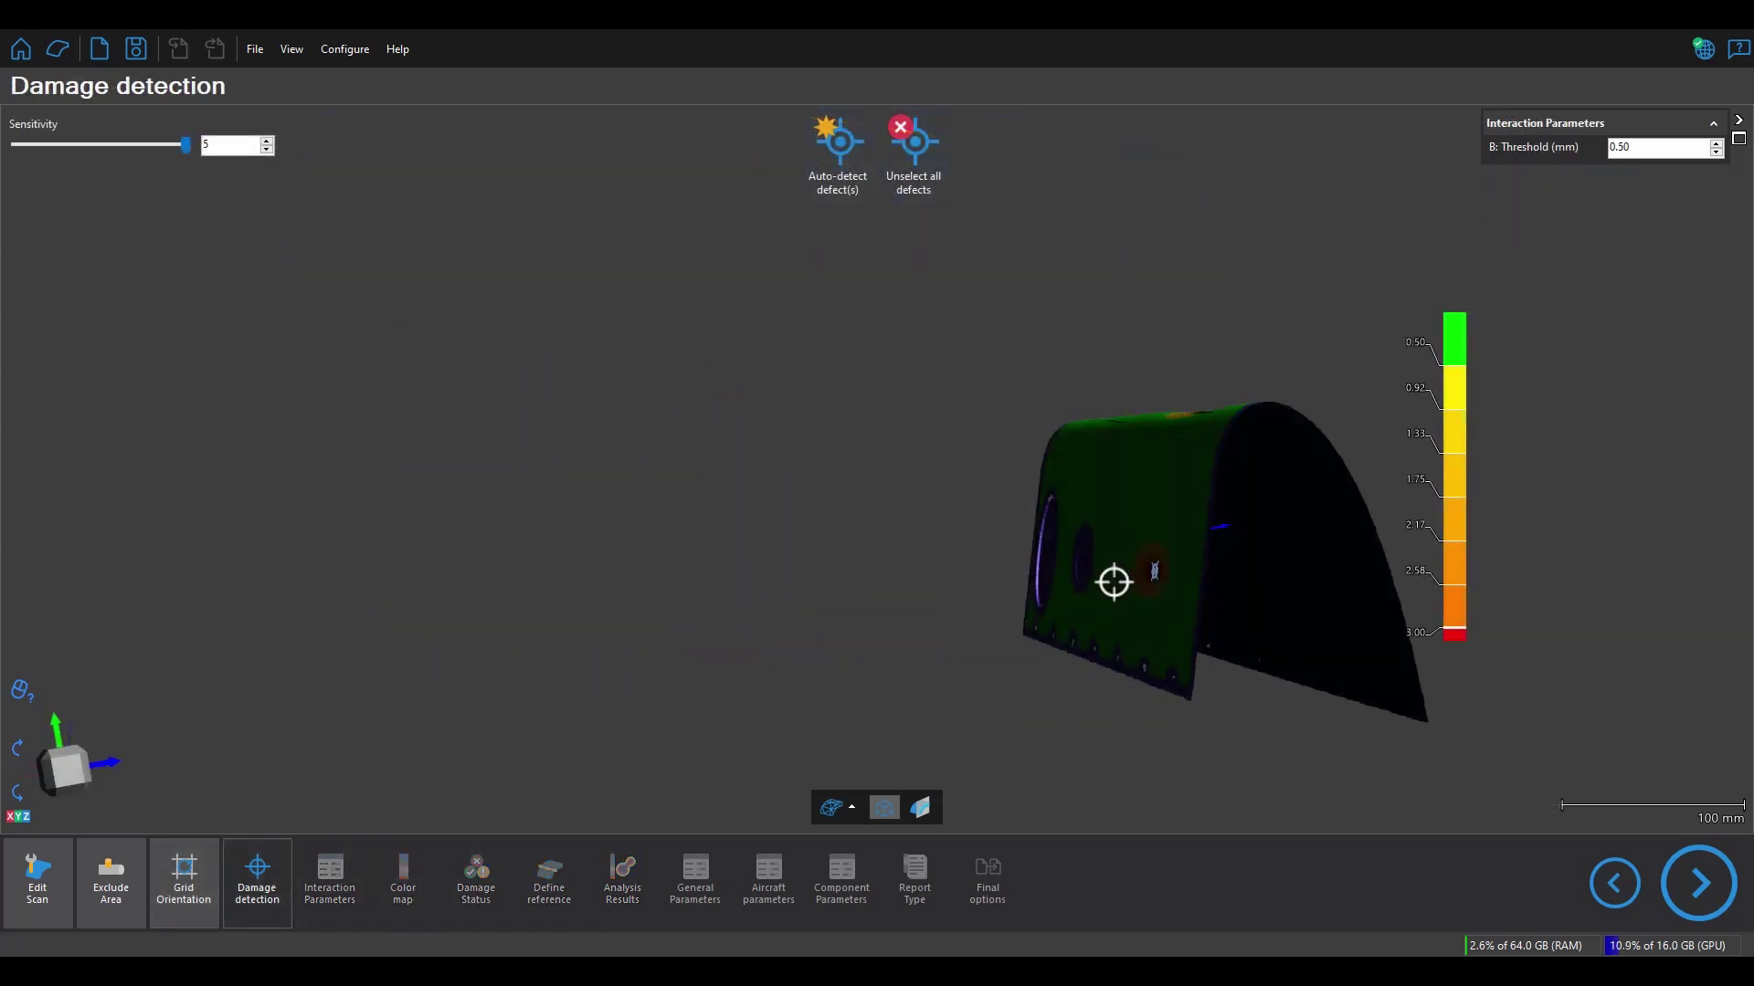
# Set the Critical deviation in Interaction Parameters to 3.00 mm.
pyautogui.moveTo(1114, 581); pyautogui.dragTo(1542, 698, button='right')
pyautogui.click(1697, 883)
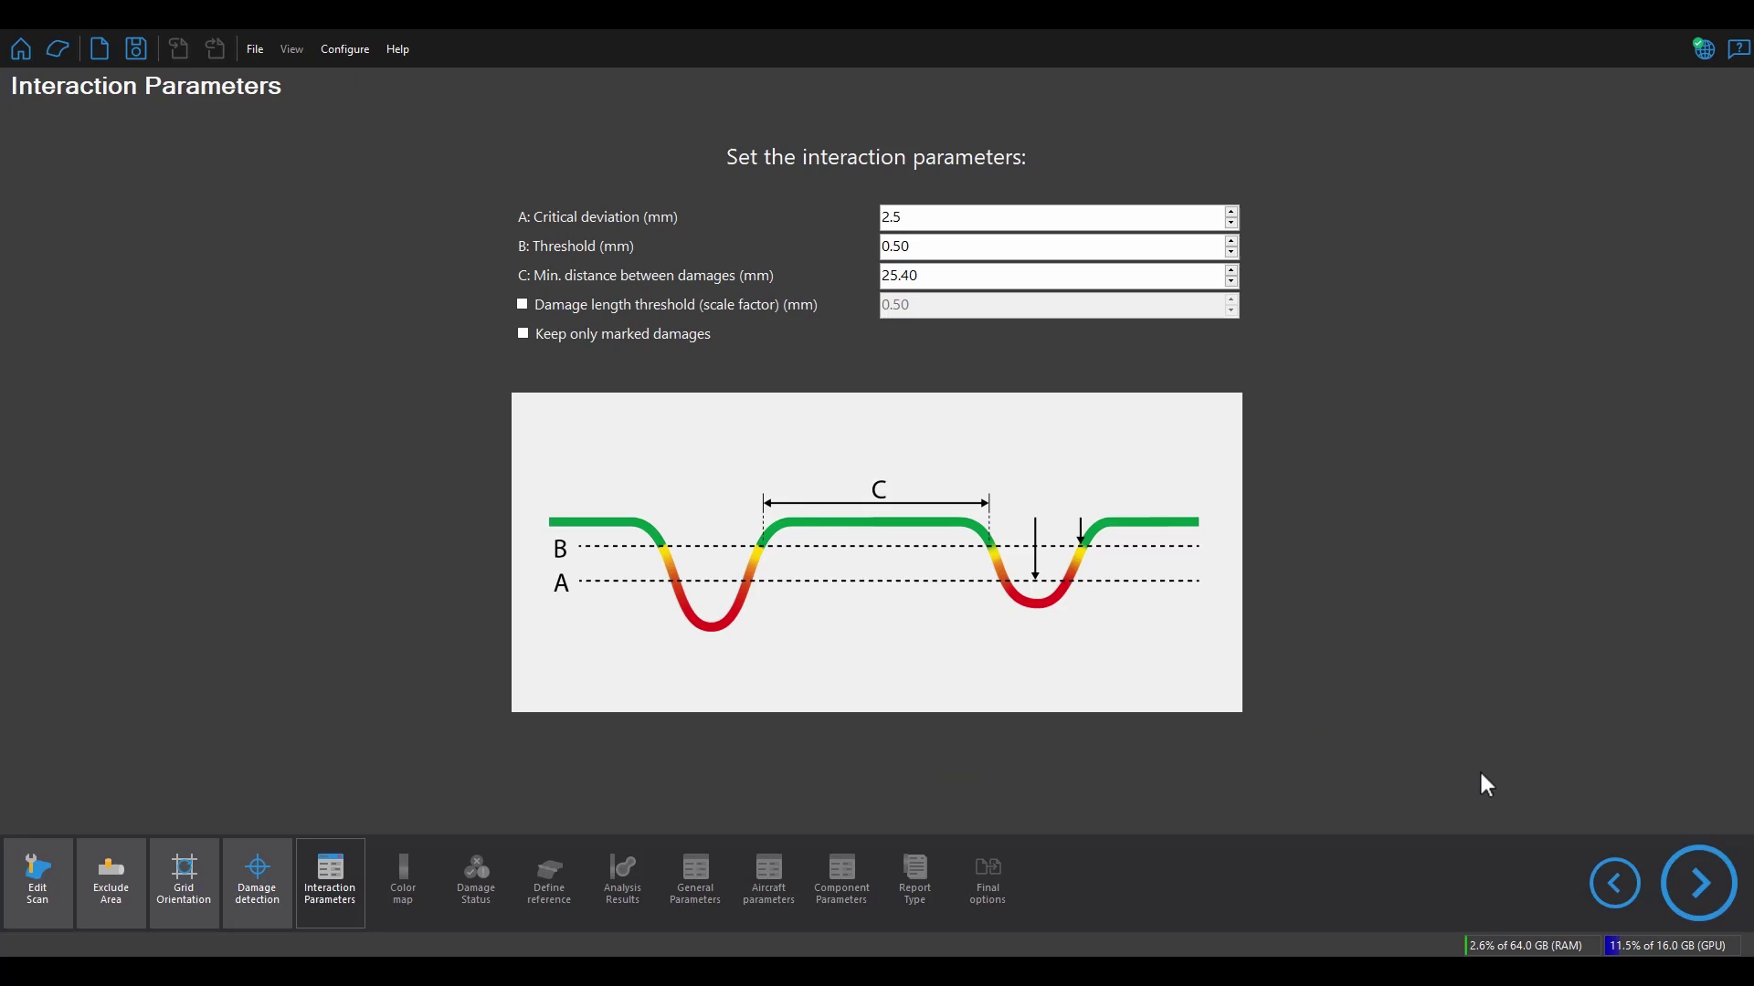
pyautogui.doubleClick(964, 226)
pyautogui.write('3.00')
# Raise the depth colour map to 8 divisions.
pyautogui.click(1703, 878)
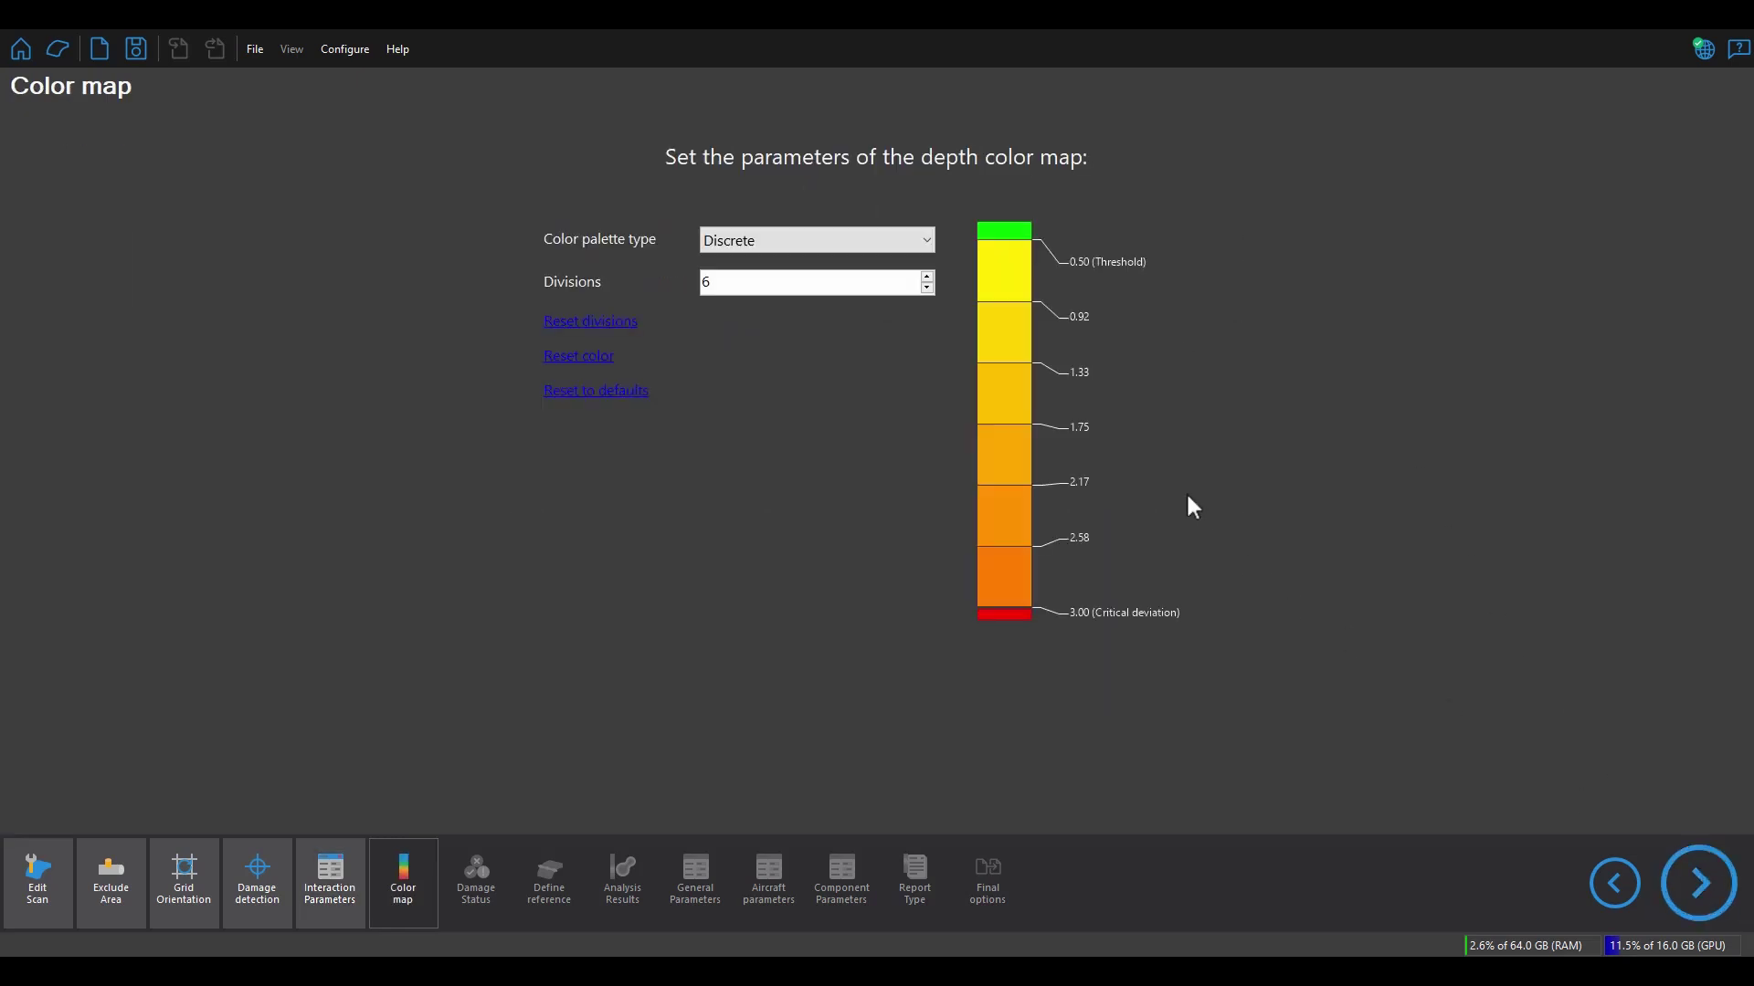
pyautogui.click(928, 276)
pyautogui.click(928, 276)
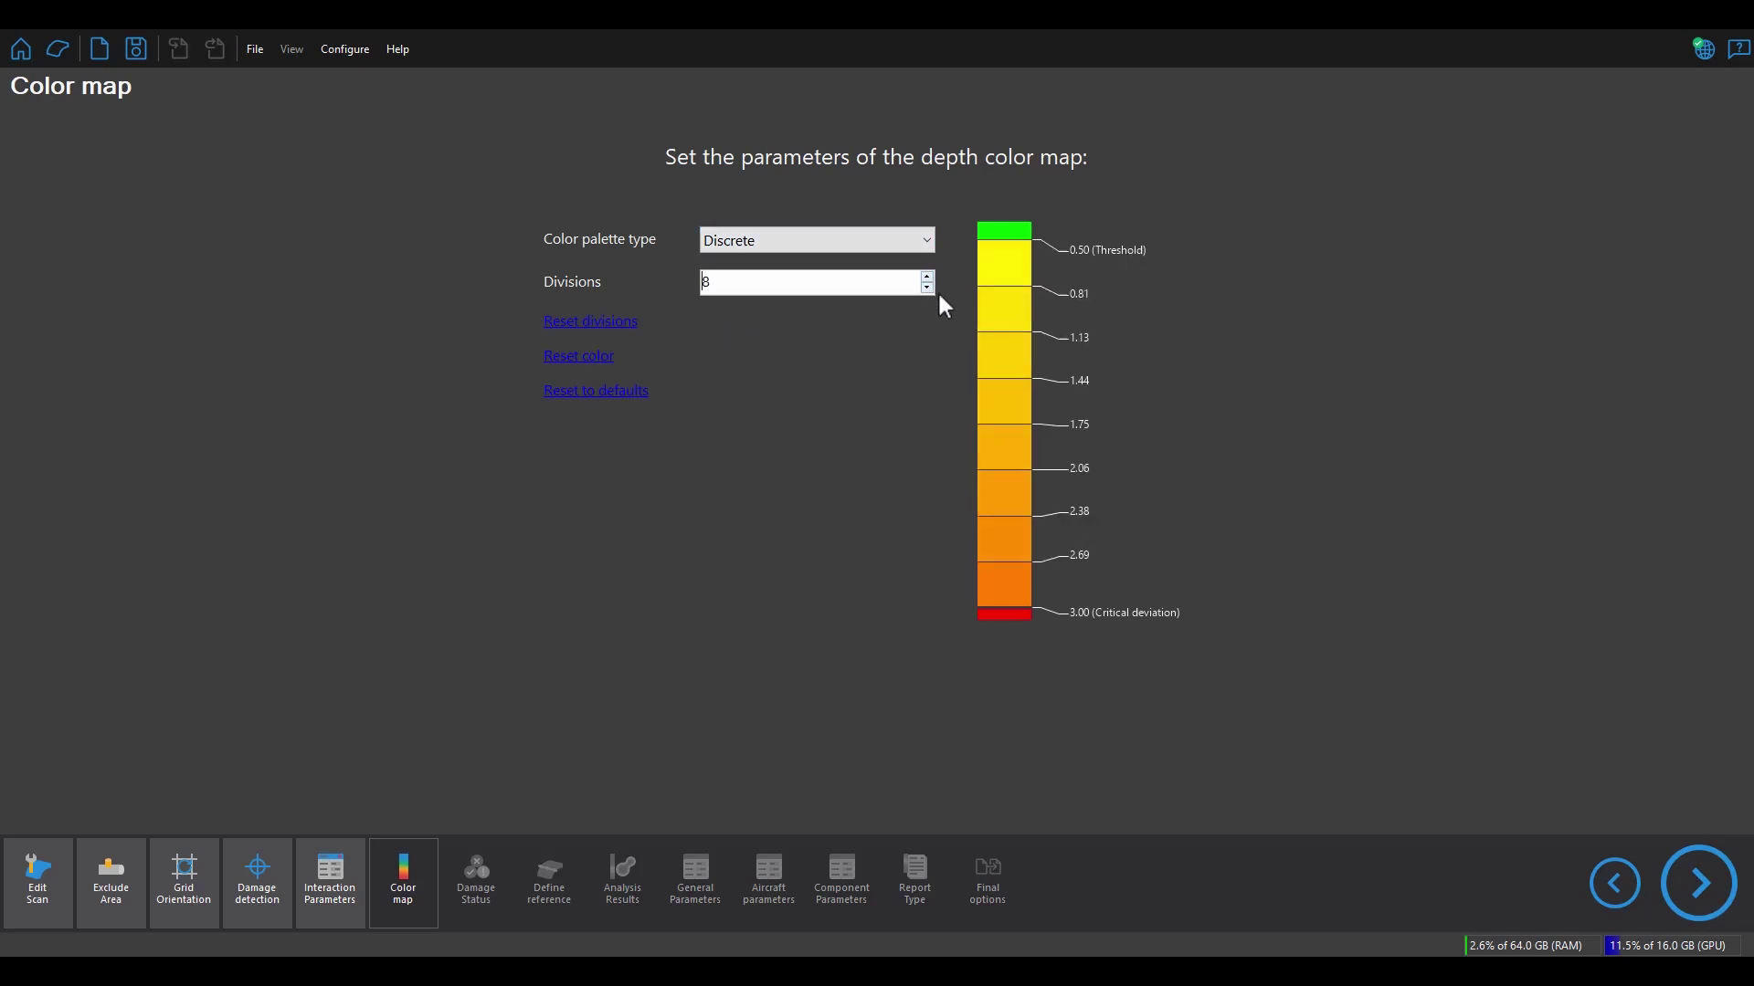
# Add a 'Deepest point < 3 mm' damage criterion and continue to Define reference.
pyautogui.click(1709, 902)
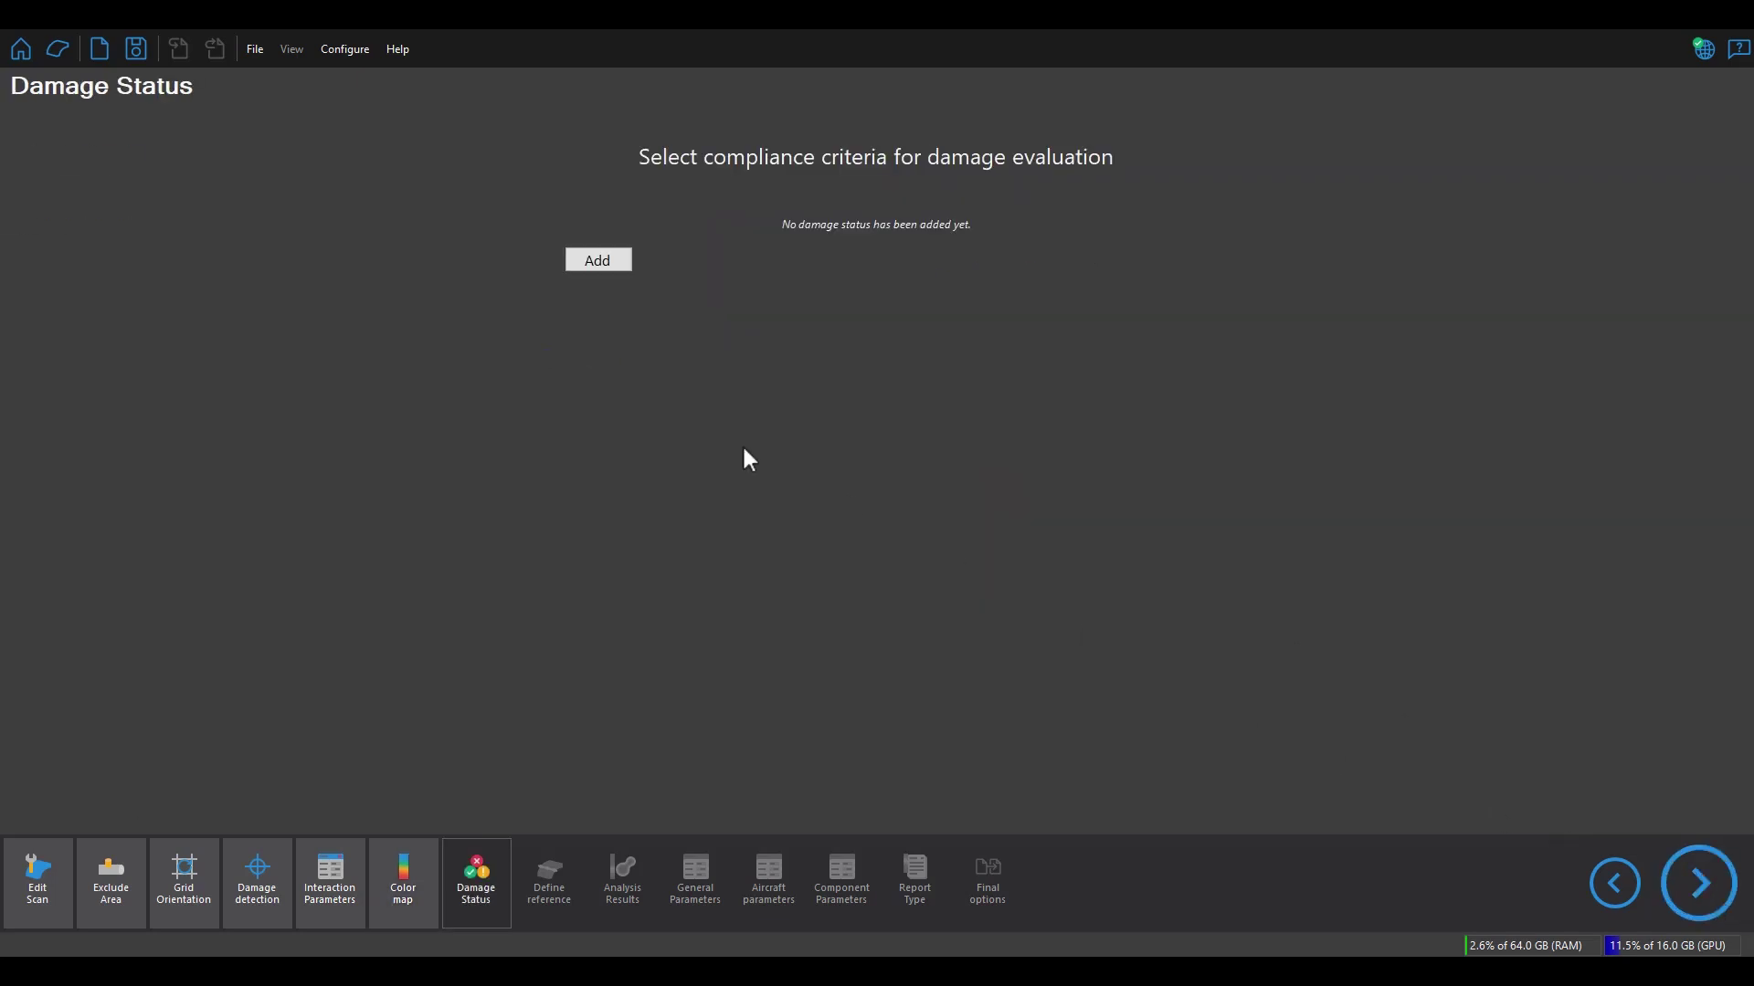
pyautogui.click(602, 267)
pyautogui.click(680, 225)
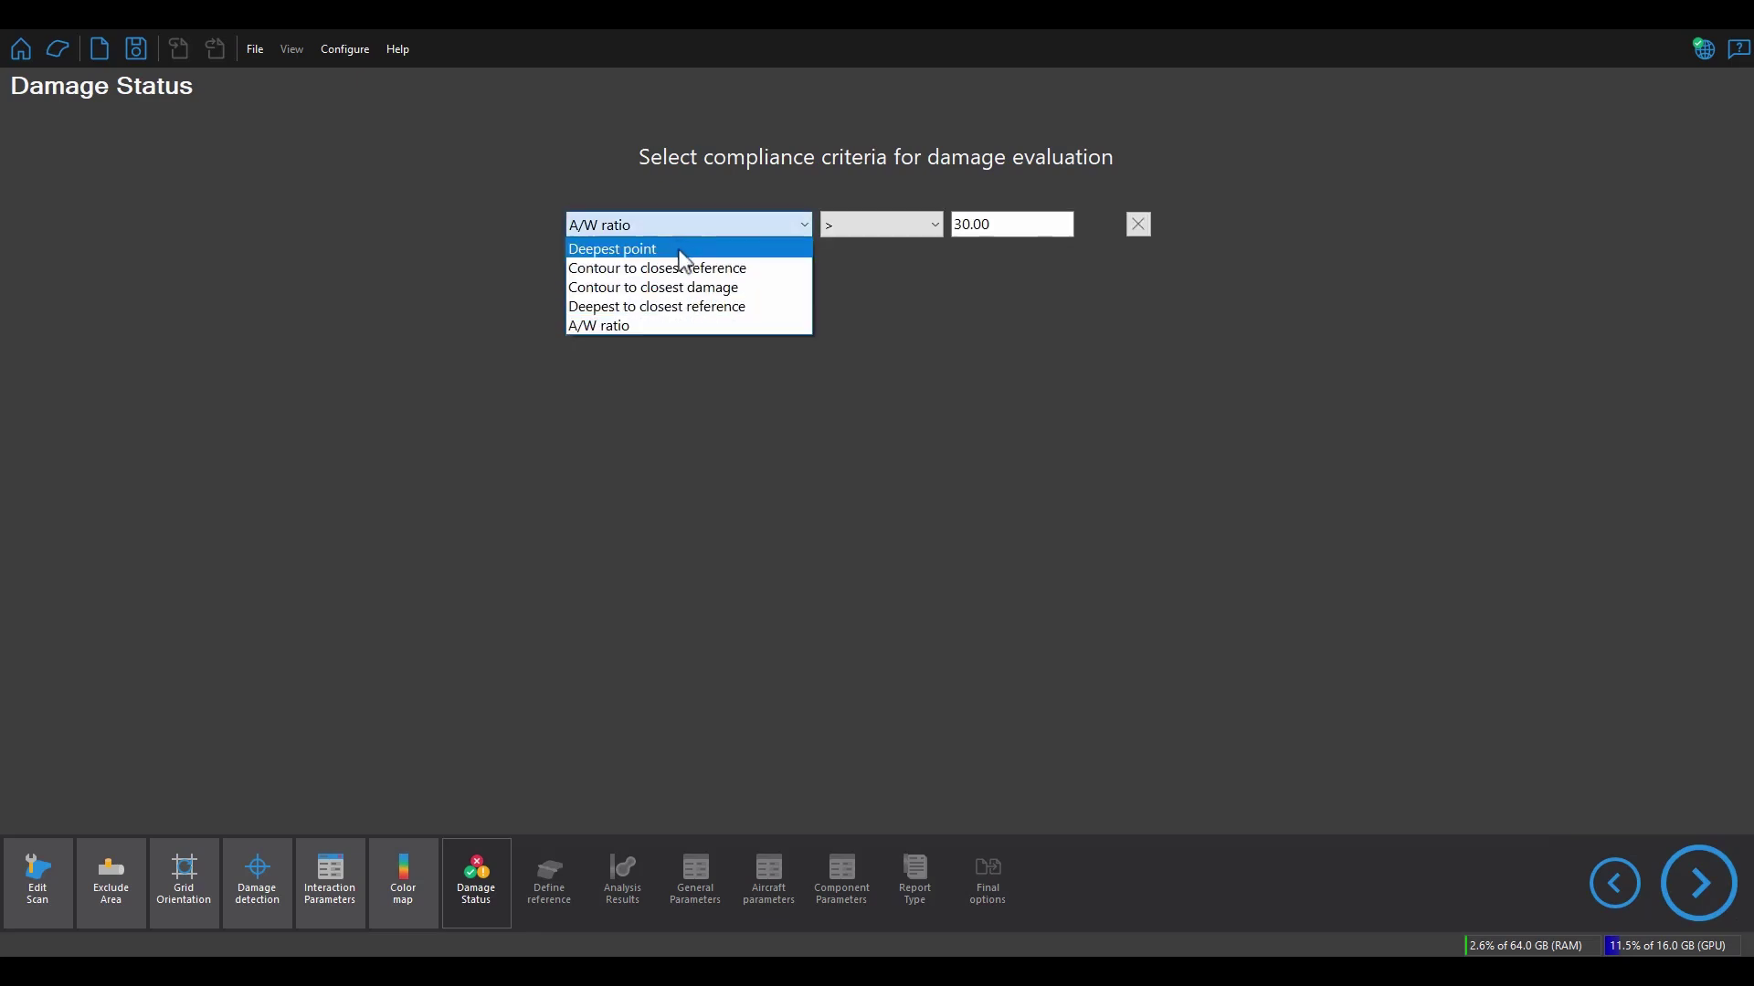
pyautogui.click(681, 254)
pyautogui.doubleClick(1000, 226)
pyautogui.scroll(-1, 933, 234)
pyautogui.write('3')
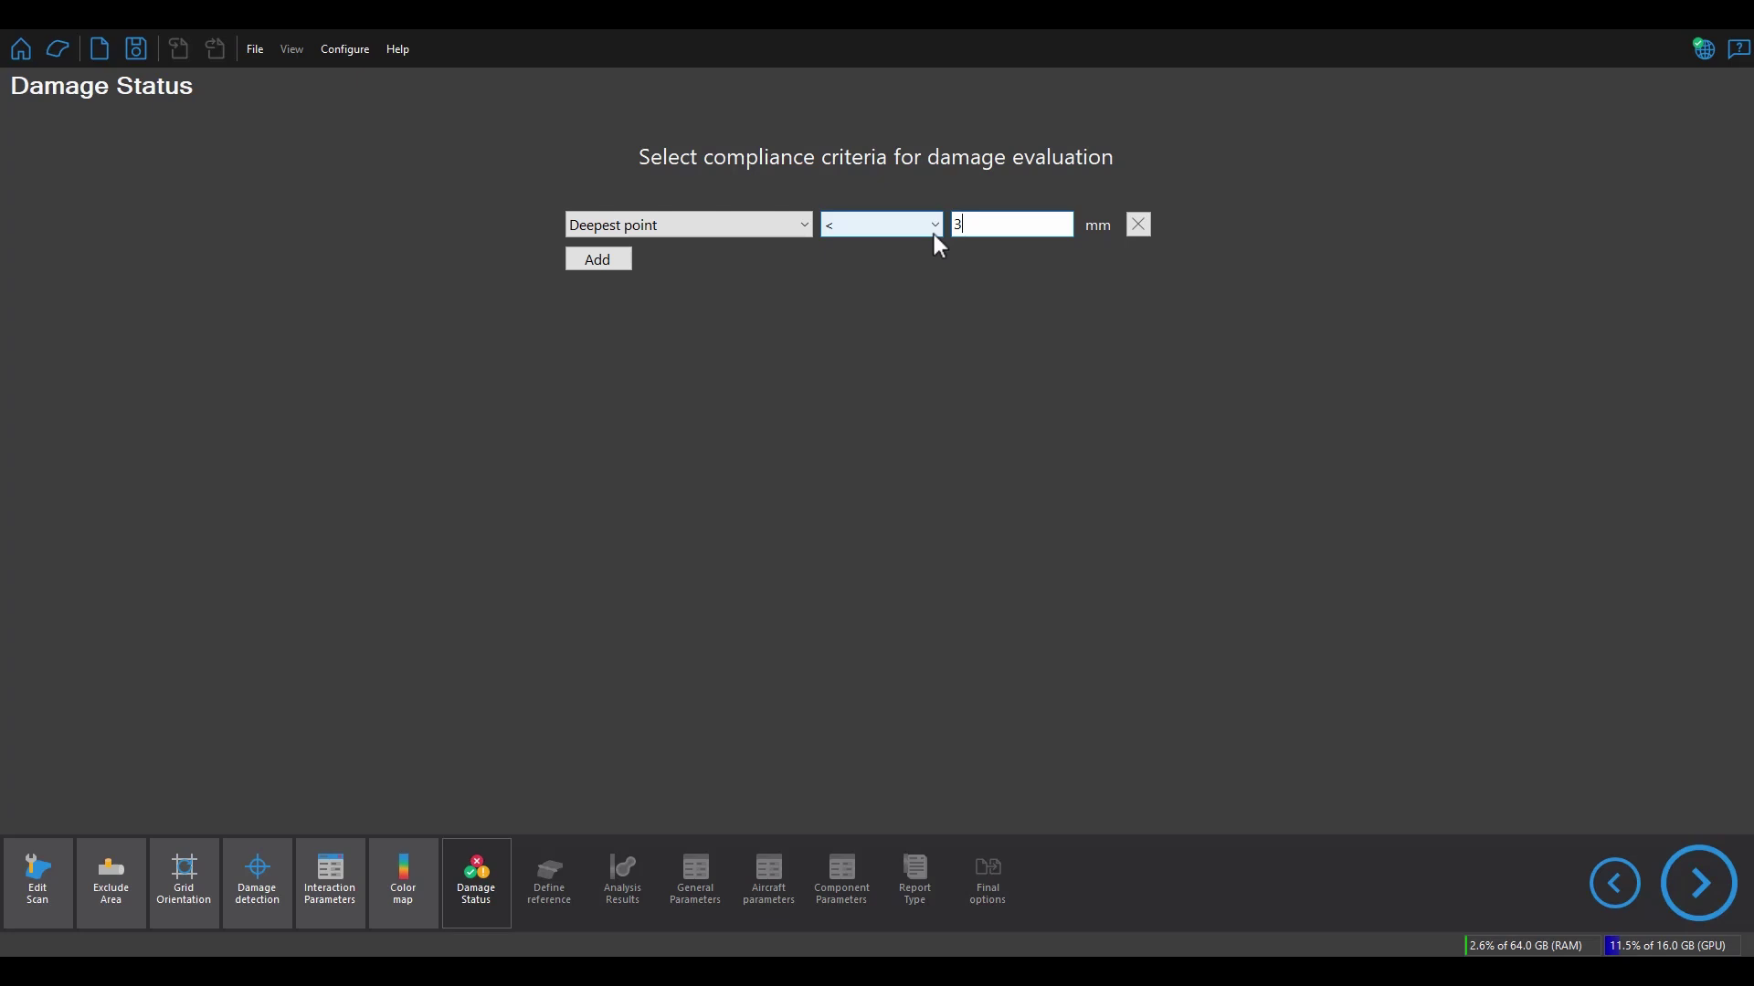
pyautogui.click(1701, 875)
# Create Reference 1 on the lower edge and Reference 2 from two lower-left edge points.
pyautogui.click(803, 197)
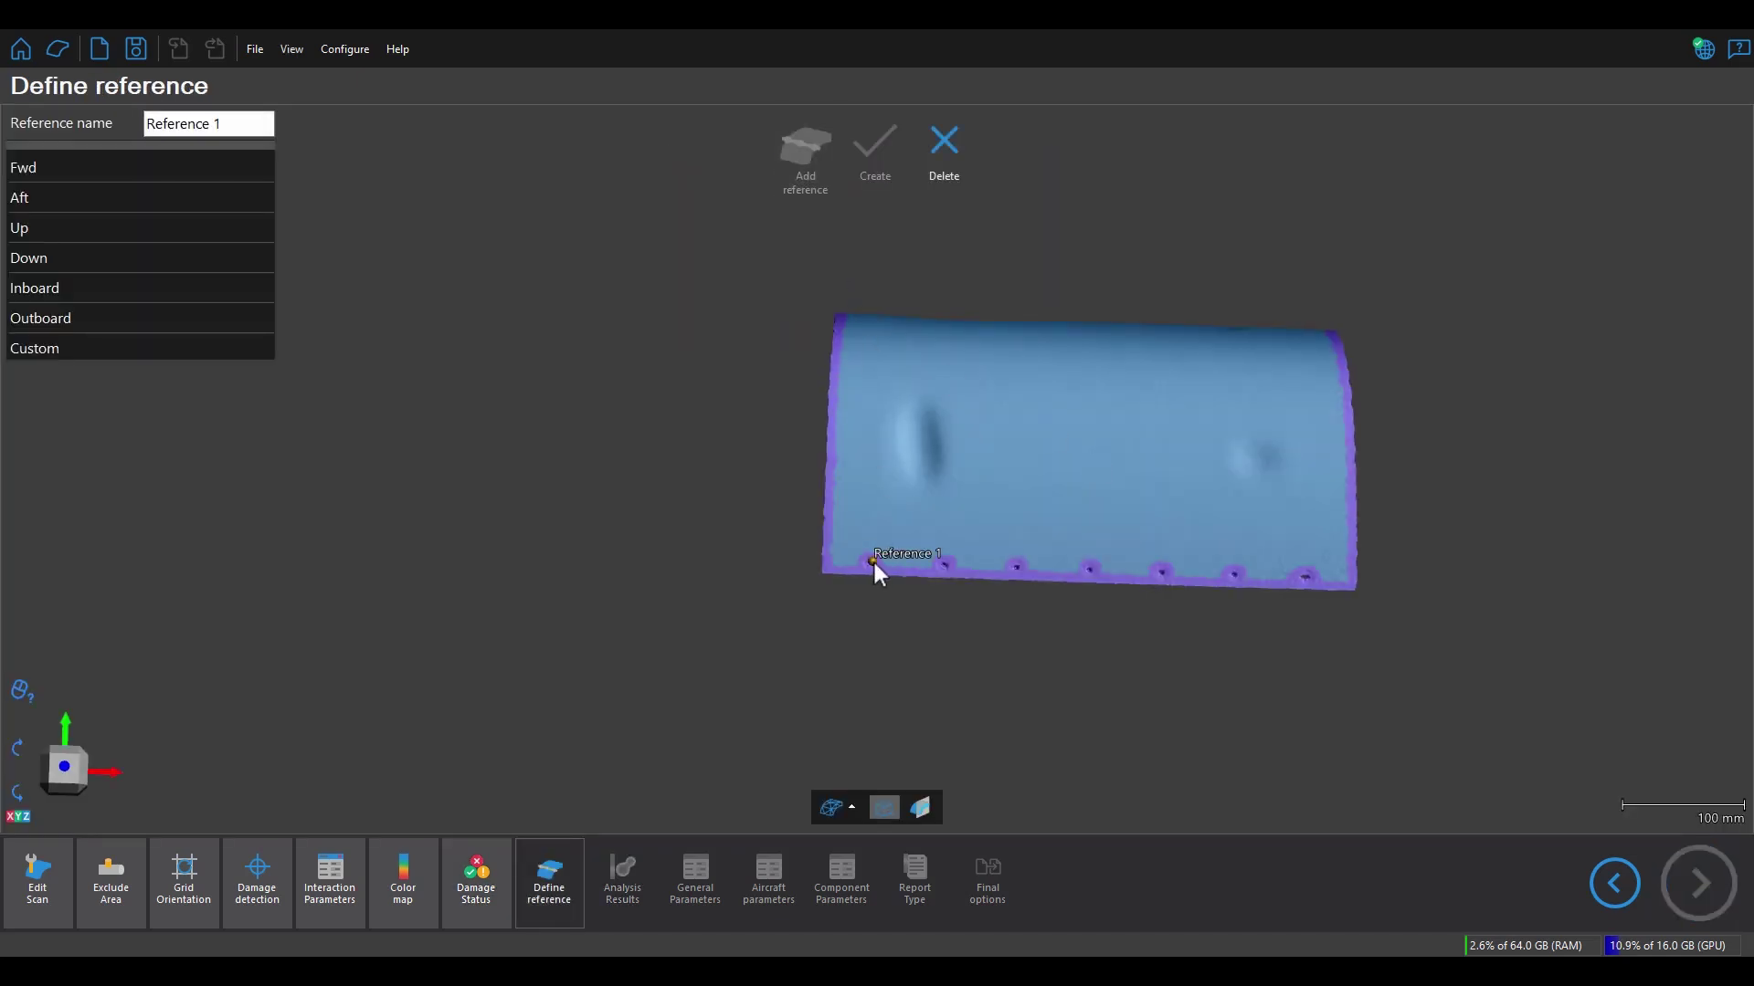
pyautogui.click(1288, 565)
pyautogui.click(869, 156)
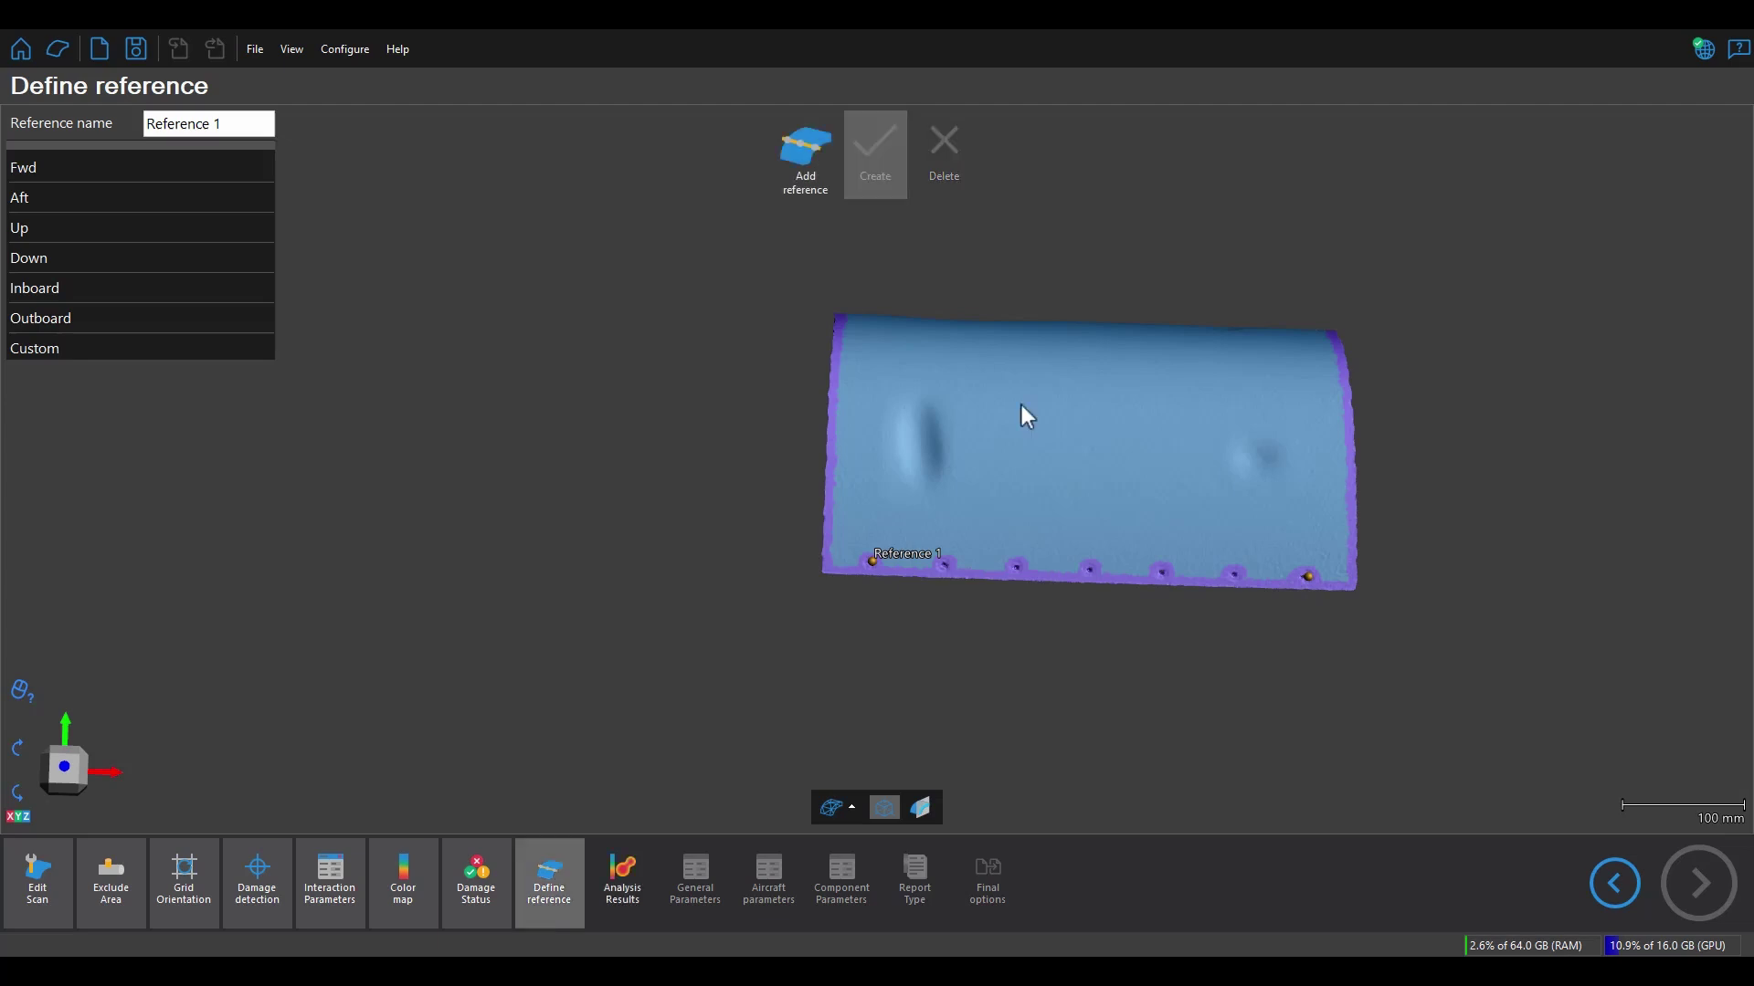
pyautogui.click(812, 170)
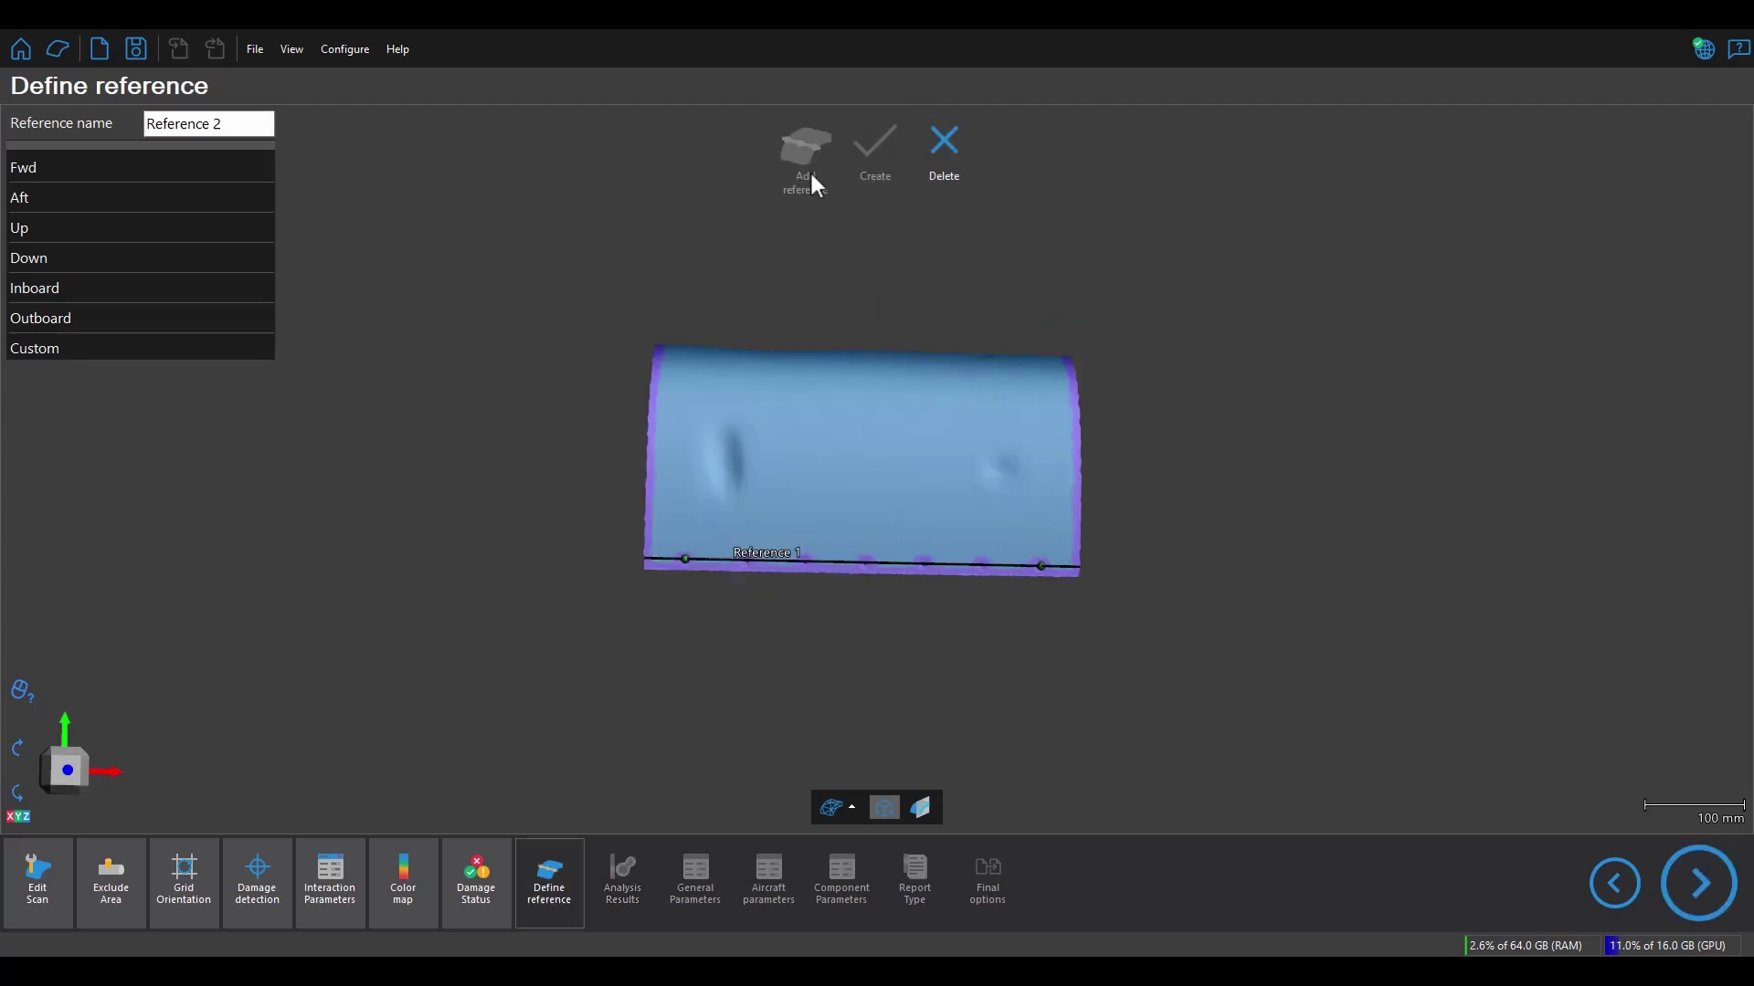
pyautogui.click(665, 546)
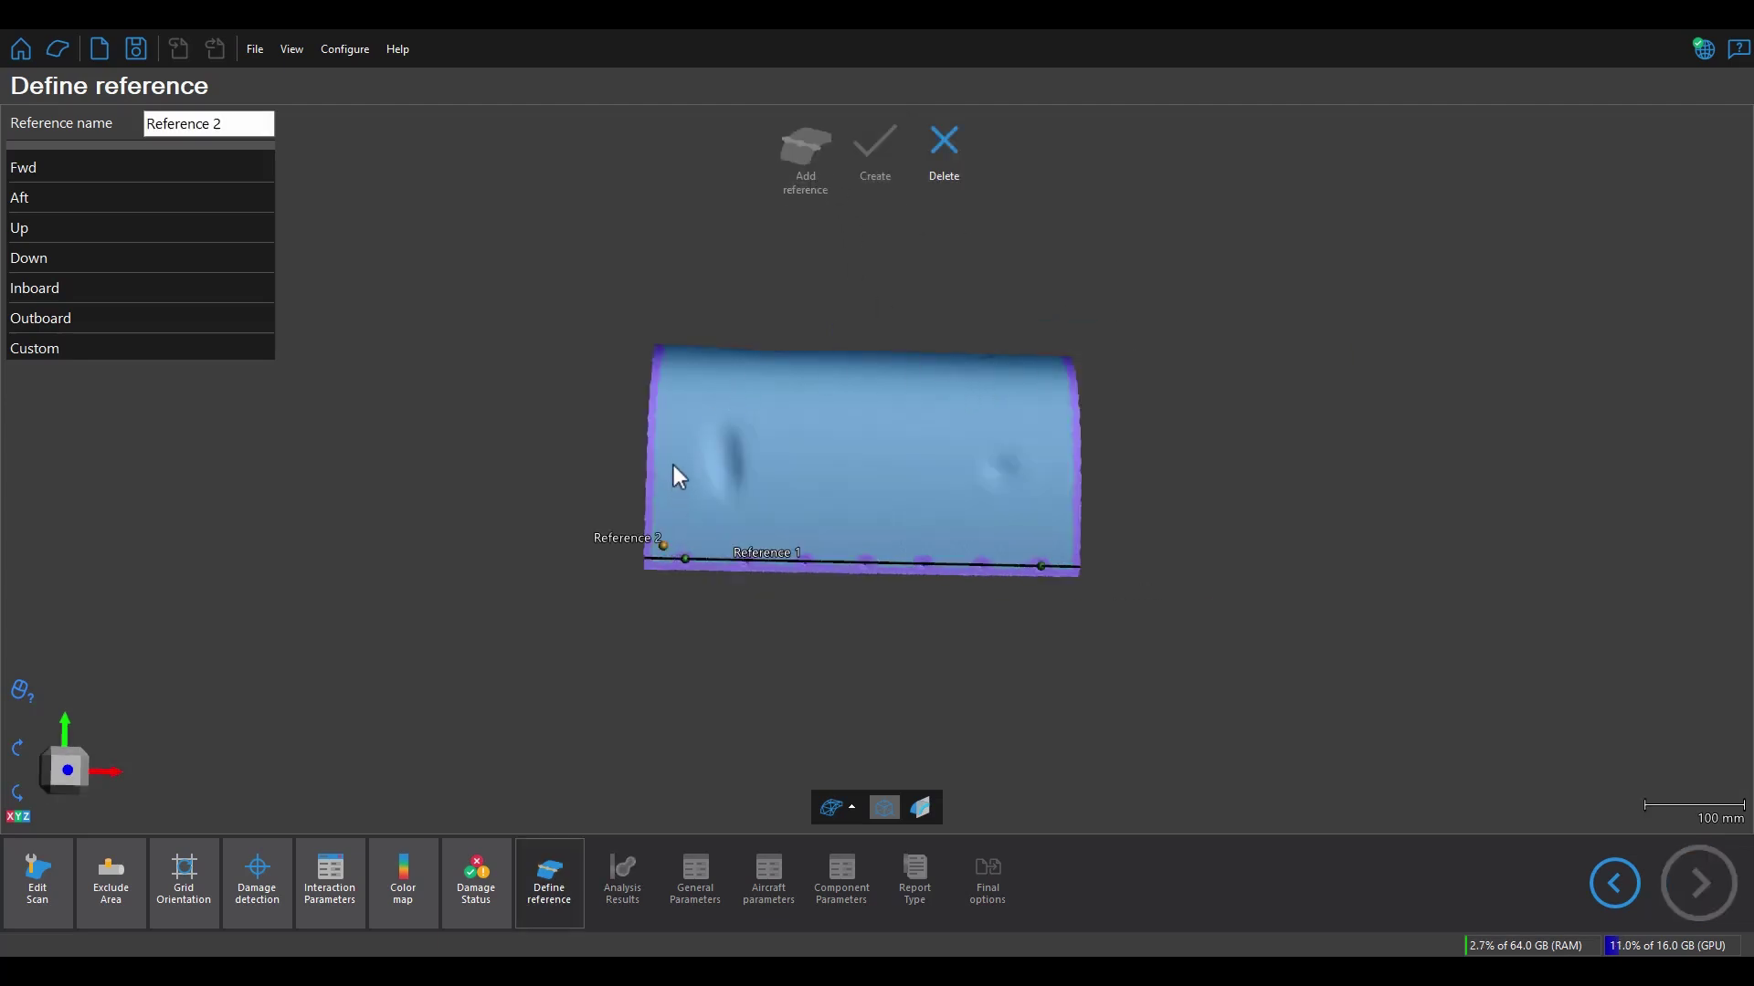
pyautogui.click(672, 391)
pyautogui.moveTo(725, 368)
pyautogui.mouseDown()
pyautogui.moveTo(732, 466)
pyautogui.moveTo(738, 395)
pyautogui.mouseUp()
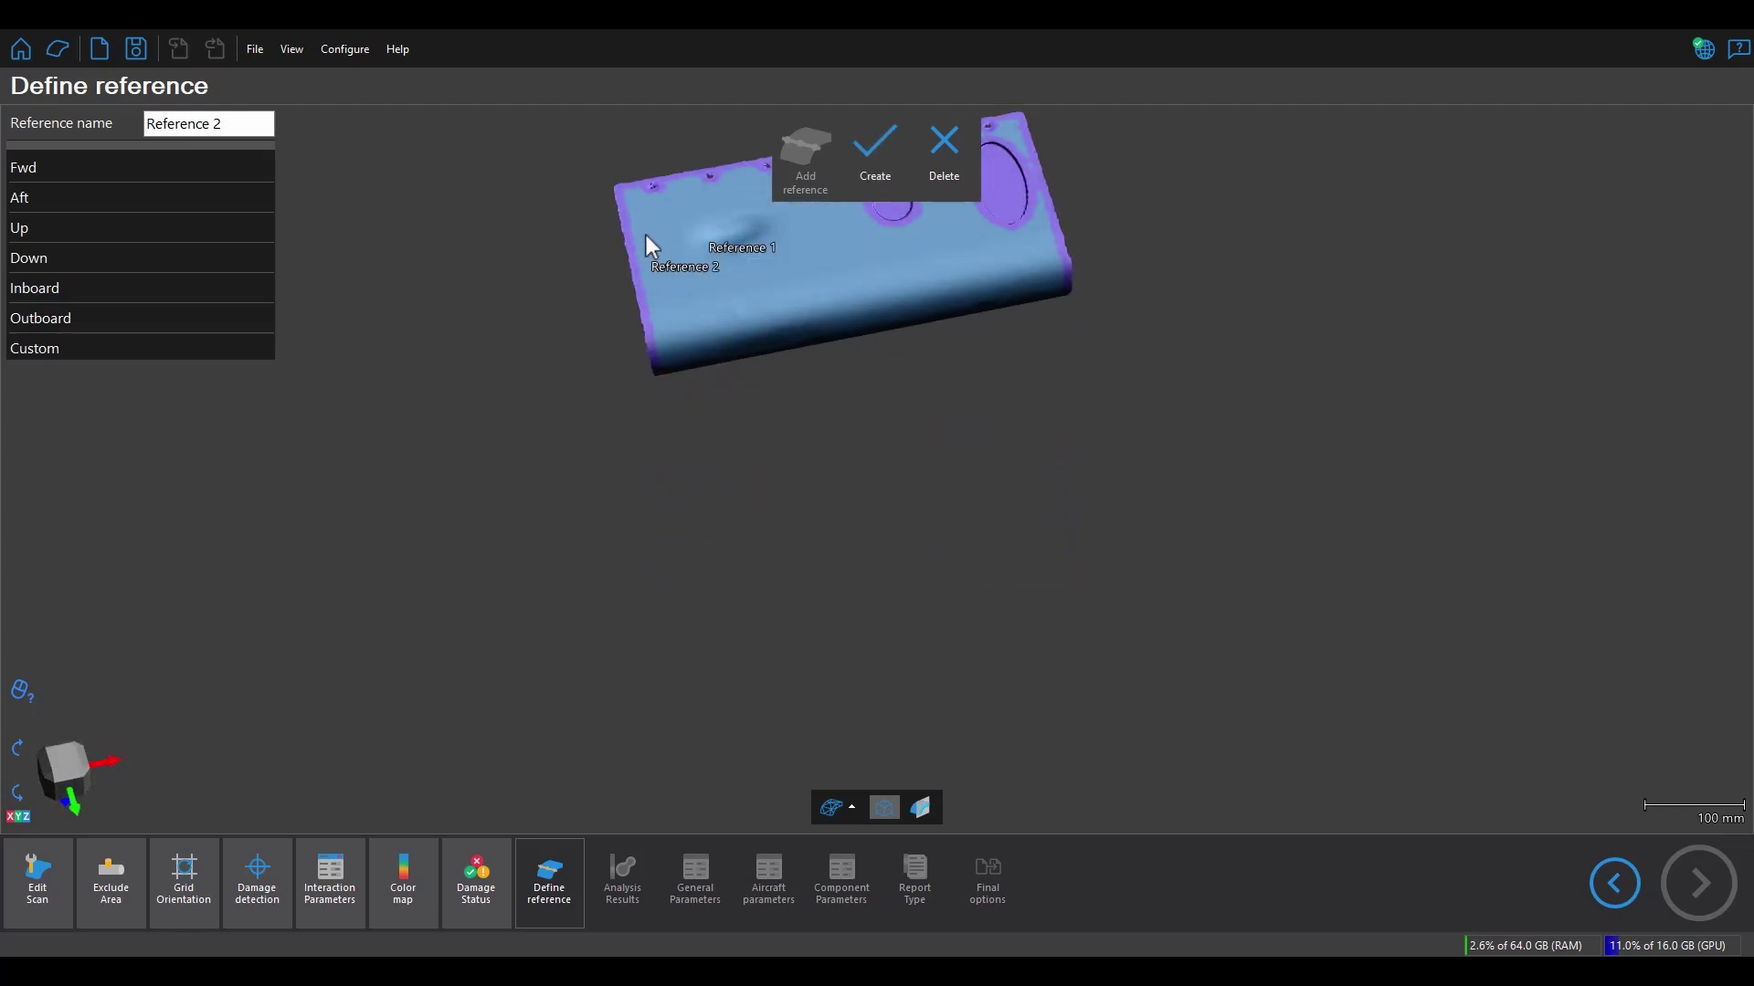
pyautogui.click(890, 186)
pyautogui.moveTo(871, 360); pyautogui.dragTo(877, 223)
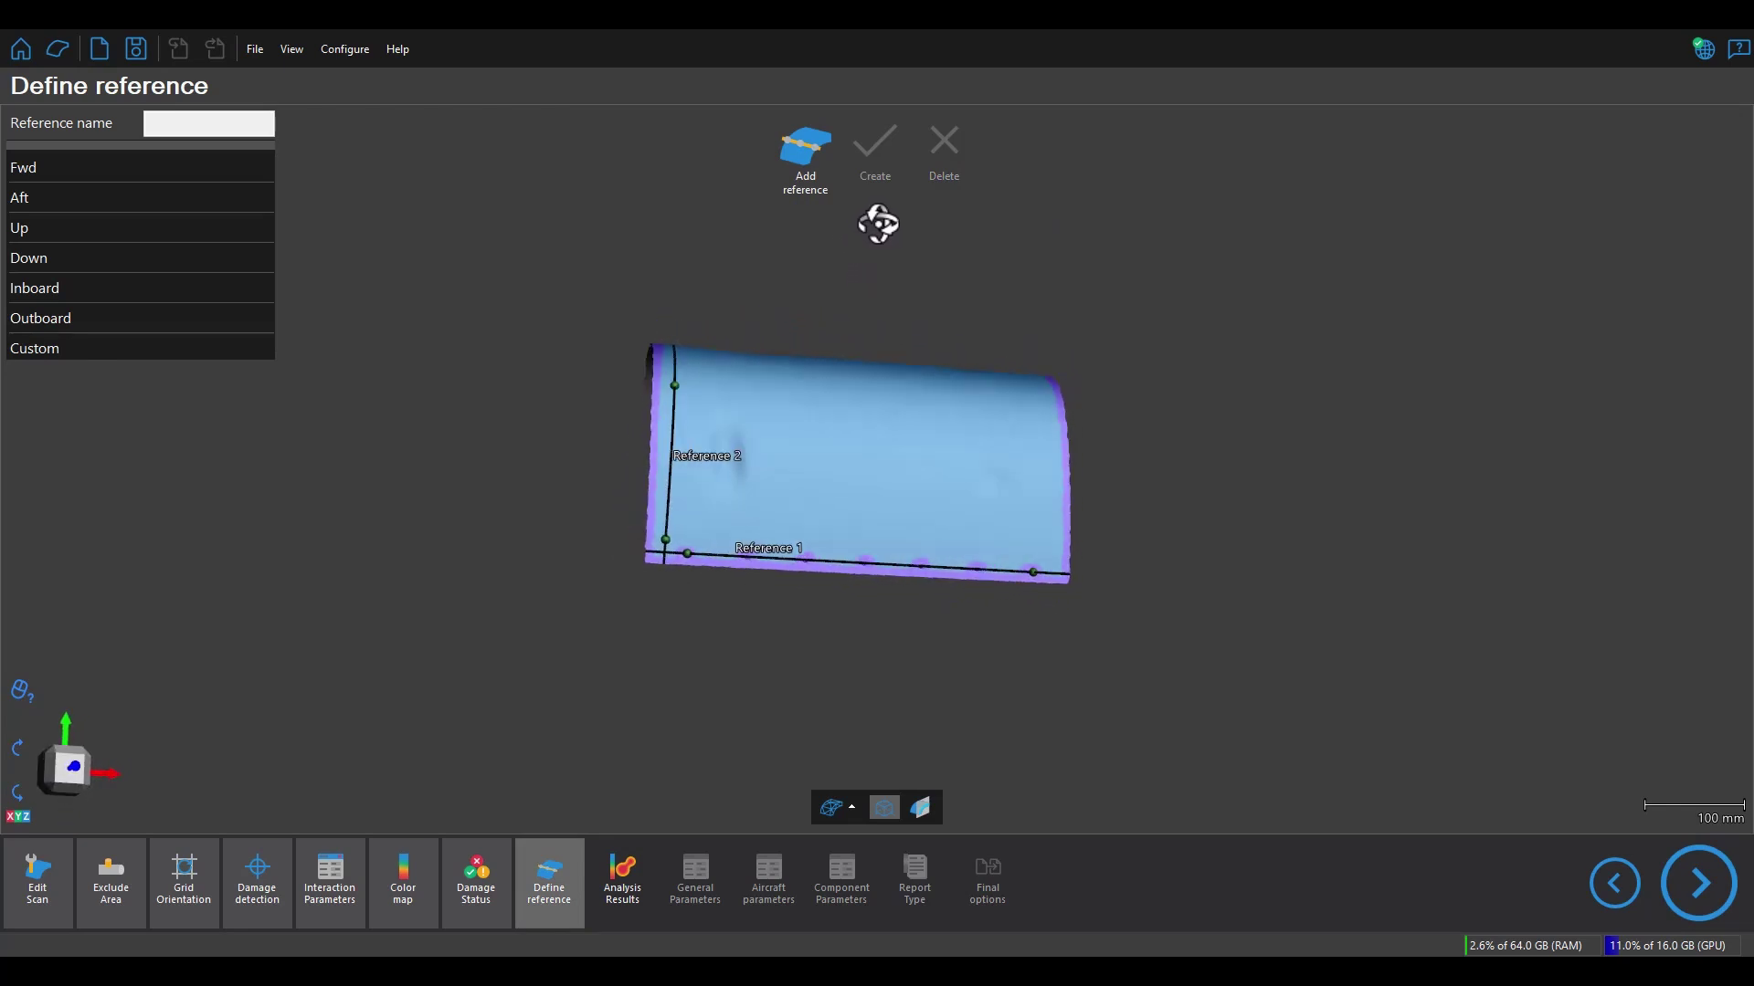
# Place the Up and Inboard direction labels on the scan and run the analysis.
pyautogui.click(244, 228)
pyautogui.click(861, 540)
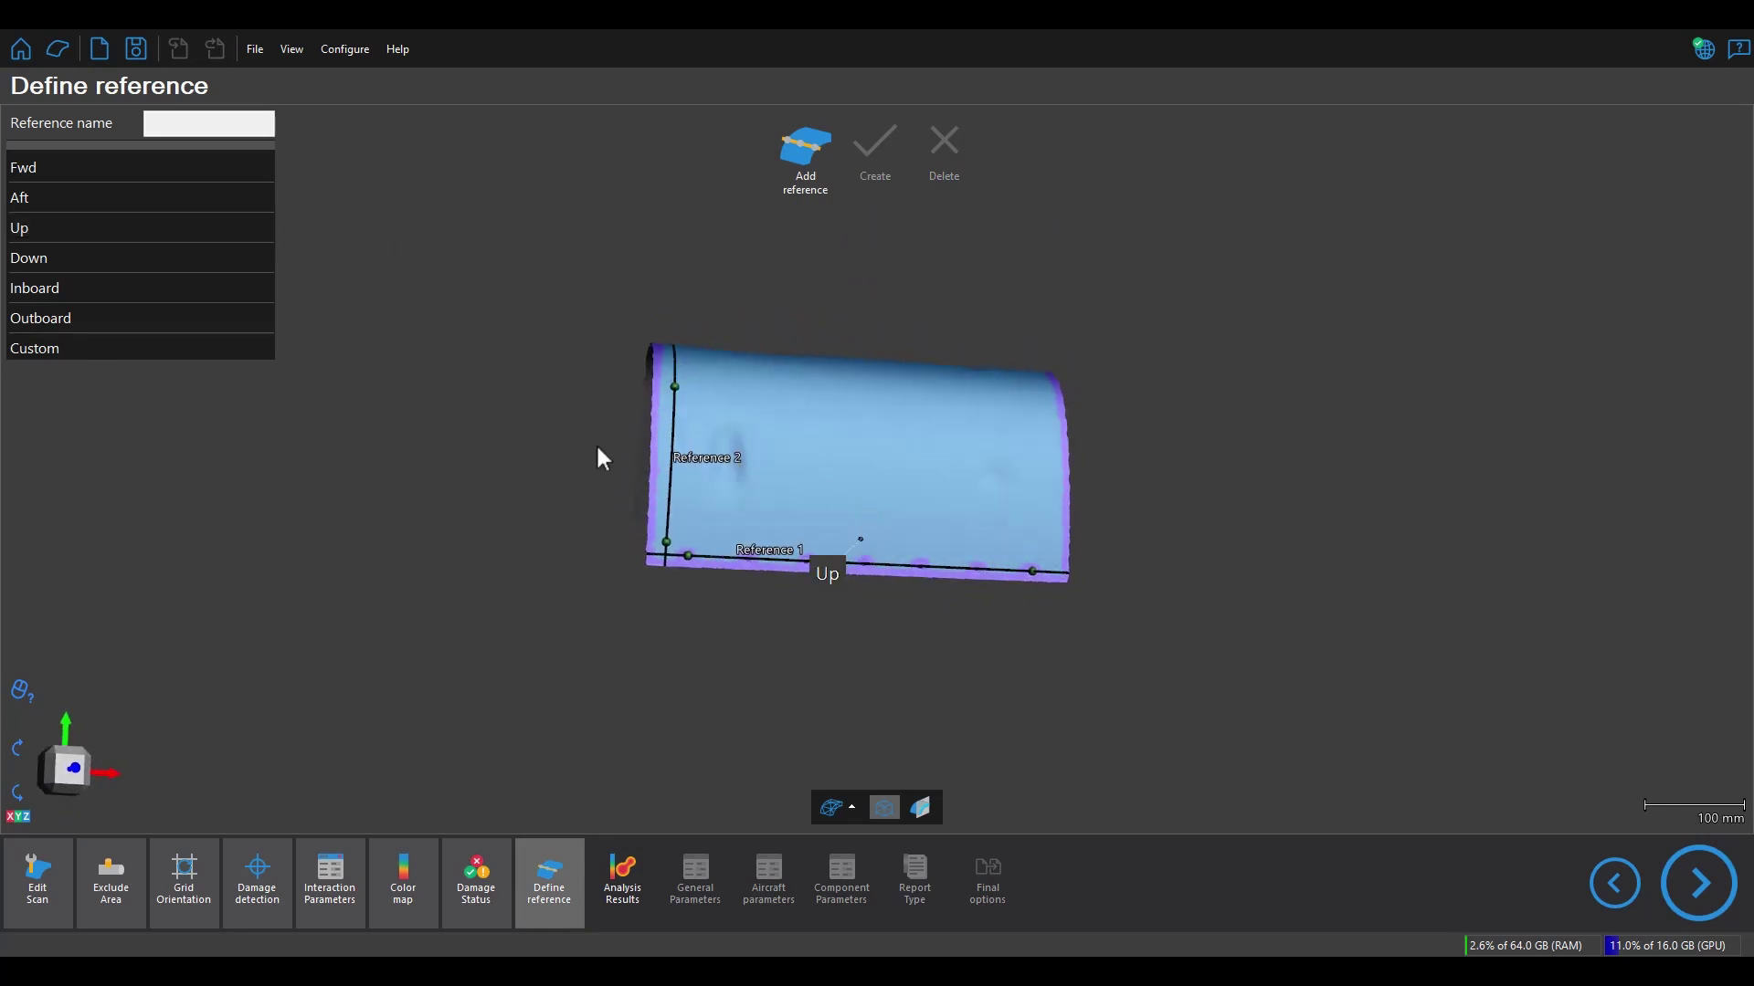
pyautogui.click(88, 287)
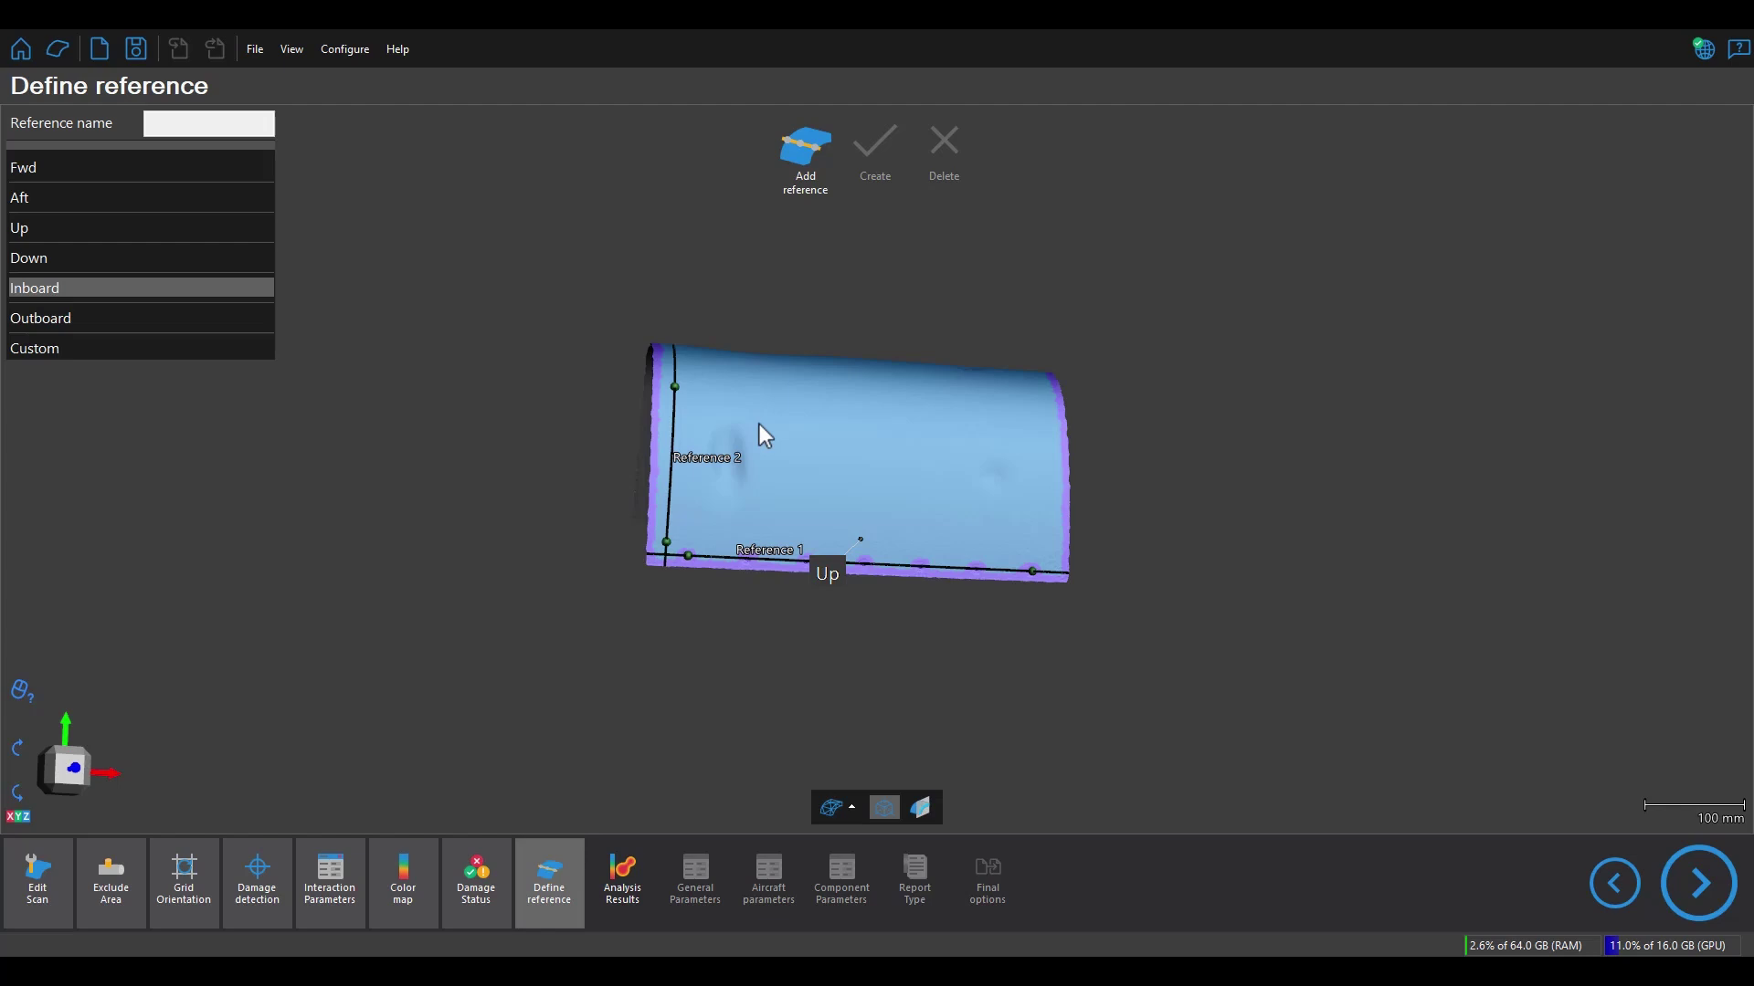
pyautogui.click(684, 485)
pyautogui.moveTo(600, 492); pyautogui.dragTo(548, 422)
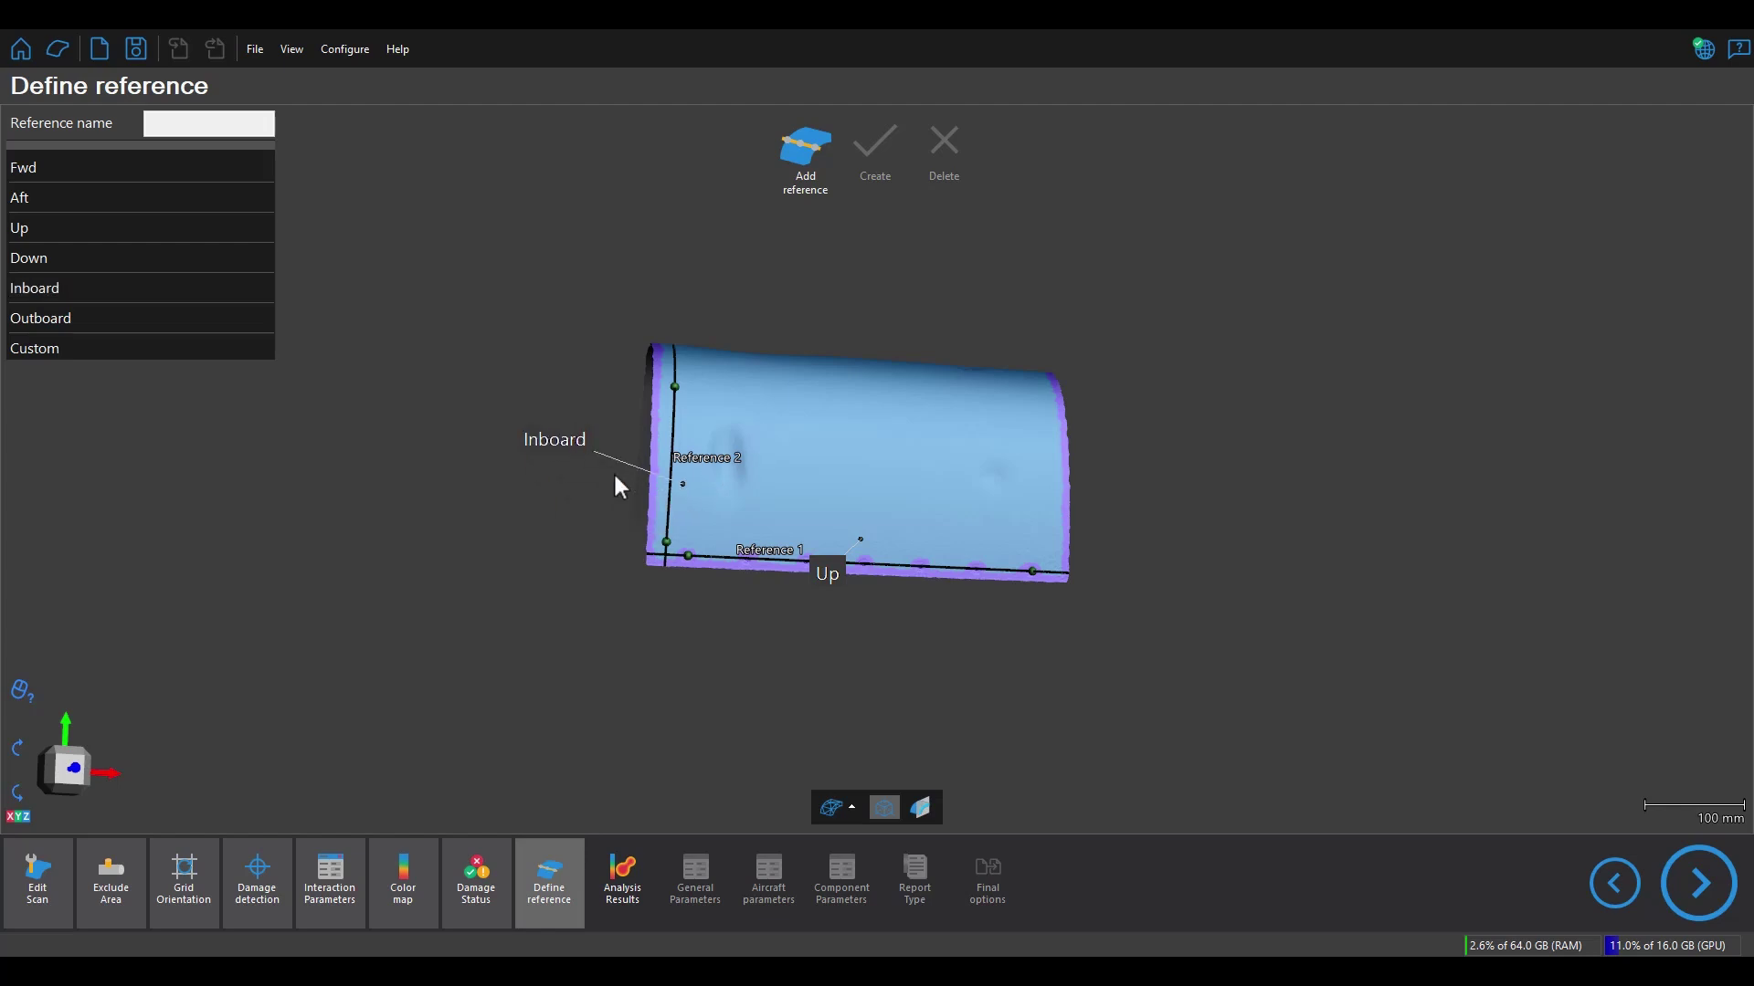
pyautogui.click(1698, 882)
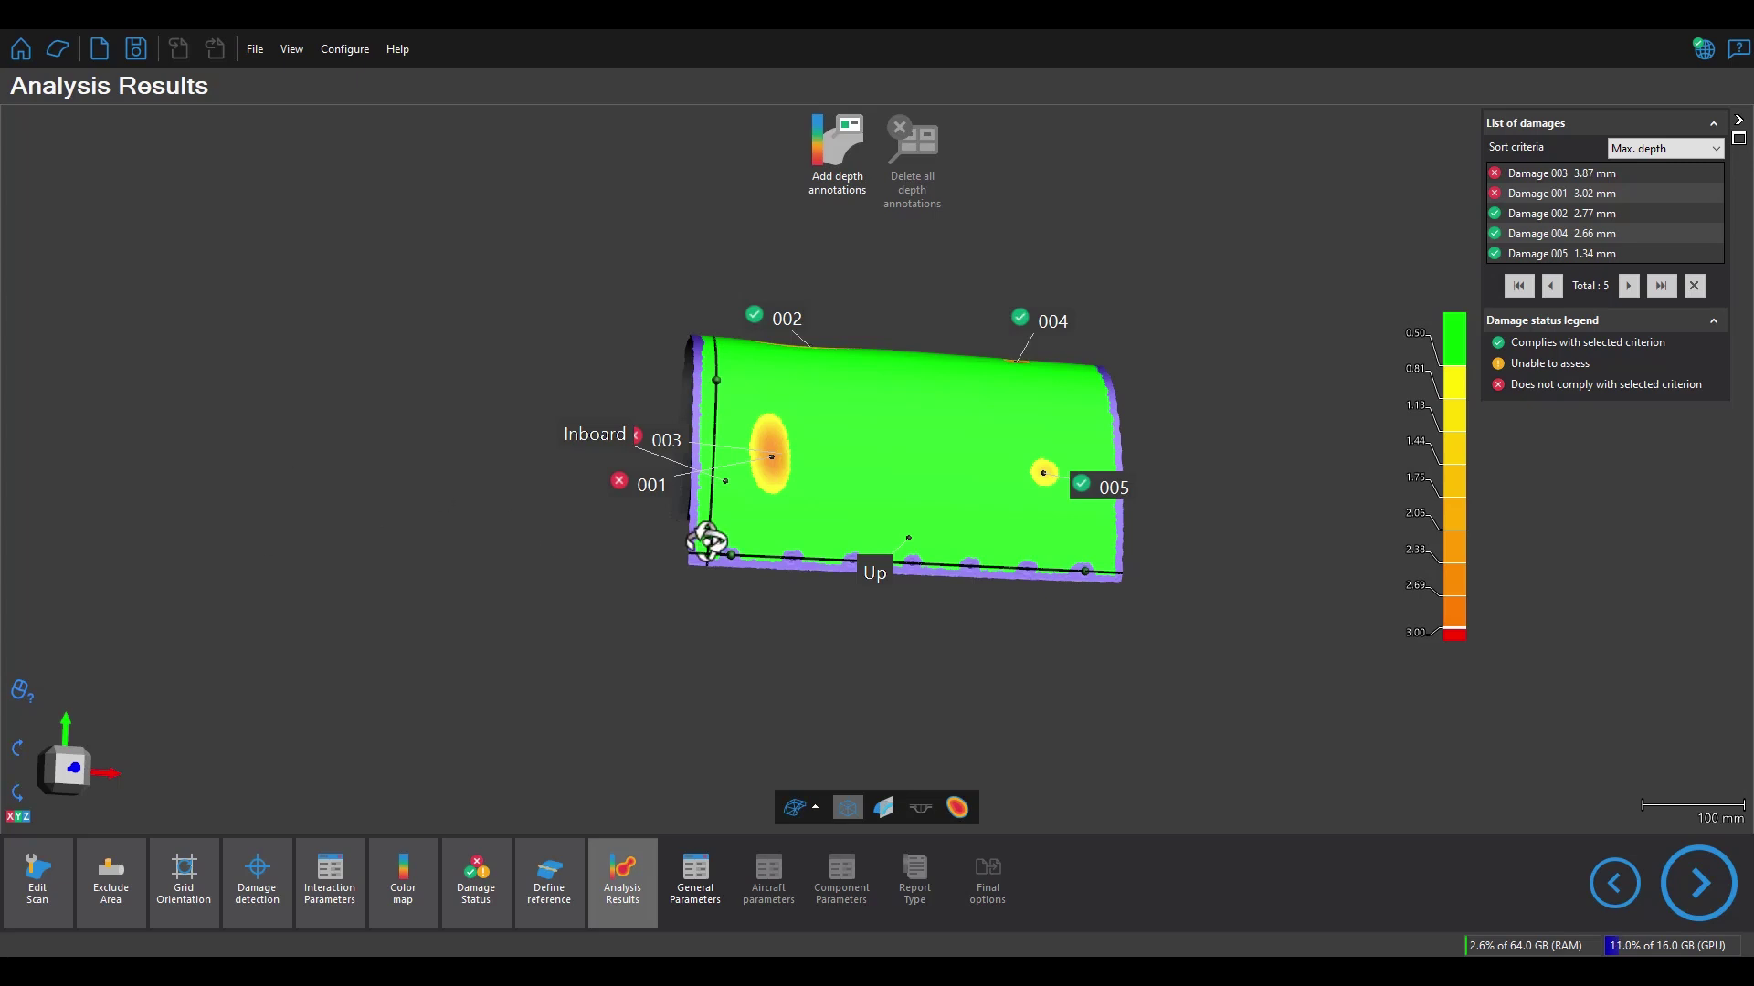
# Select Damage 003 to show its 3.87 mm depth, 78.14 mm length and 36.90 mm width.
pyautogui.moveTo(707, 542); pyautogui.dragTo(775, 548)
pyautogui.scroll(1, 766, 551)
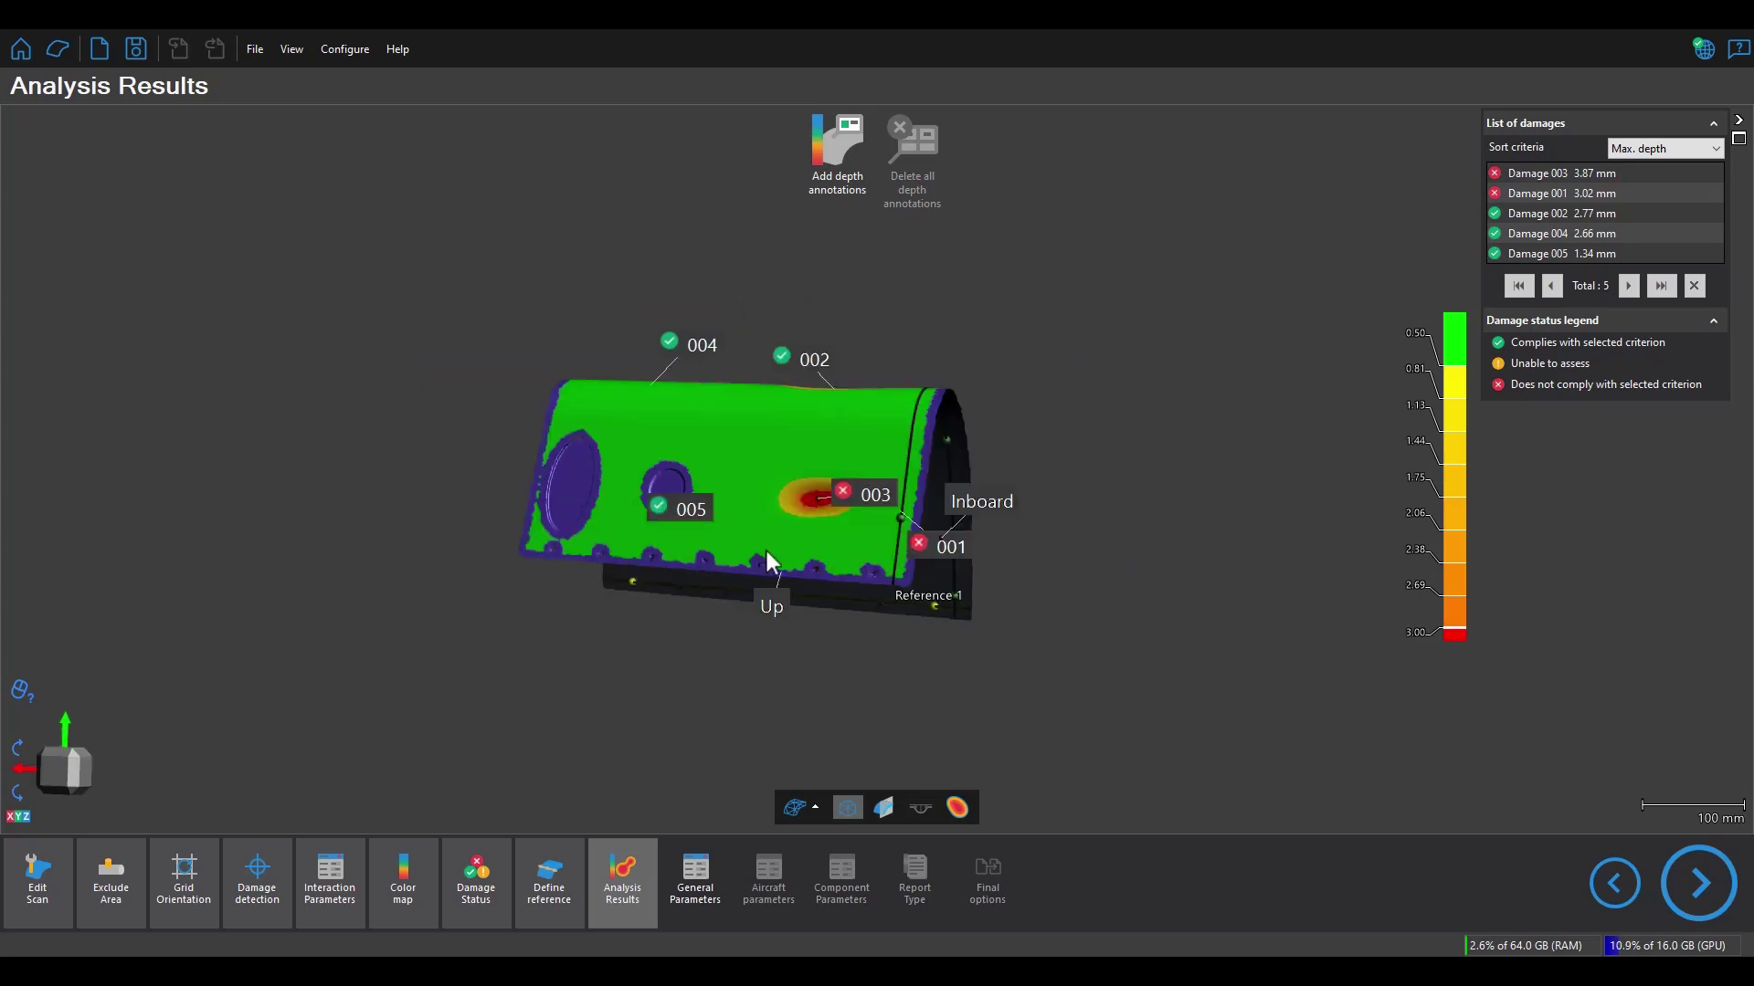
pyautogui.scroll(1, 815, 501)
pyautogui.click(814, 498)
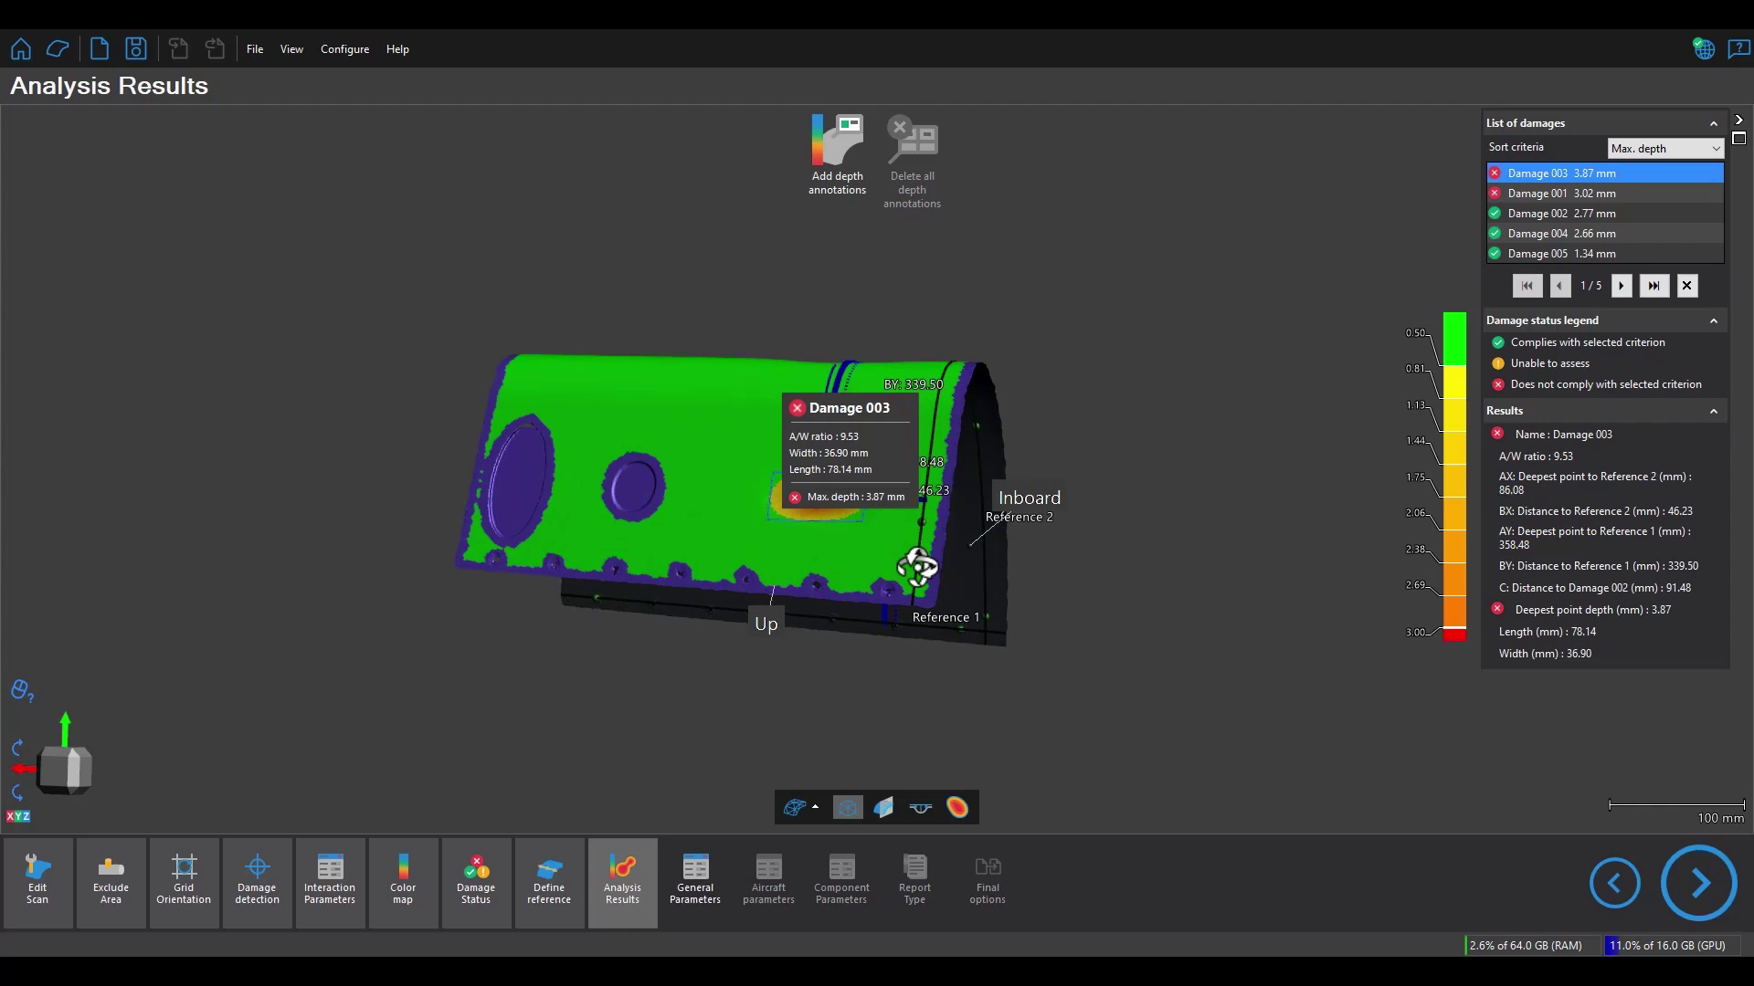
pyautogui.moveTo(916, 566); pyautogui.dragTo(893, 502)
pyautogui.scroll(1, 842, 478)
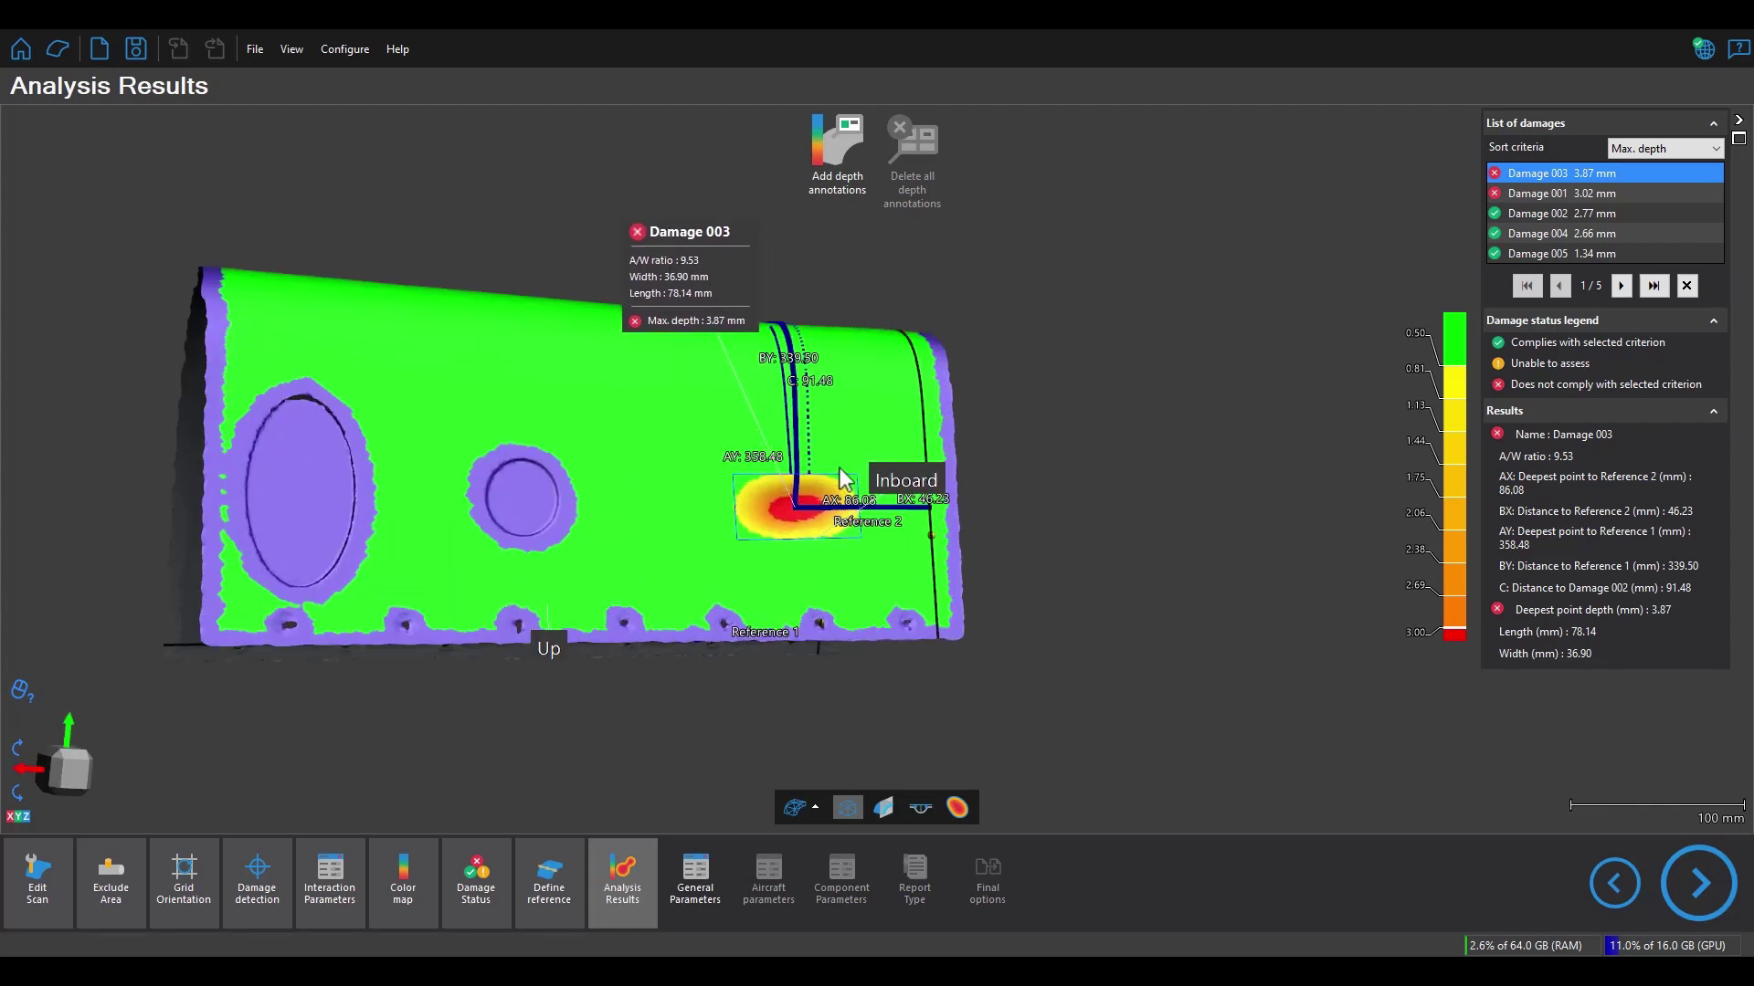
pyautogui.scroll(4, 844, 480)
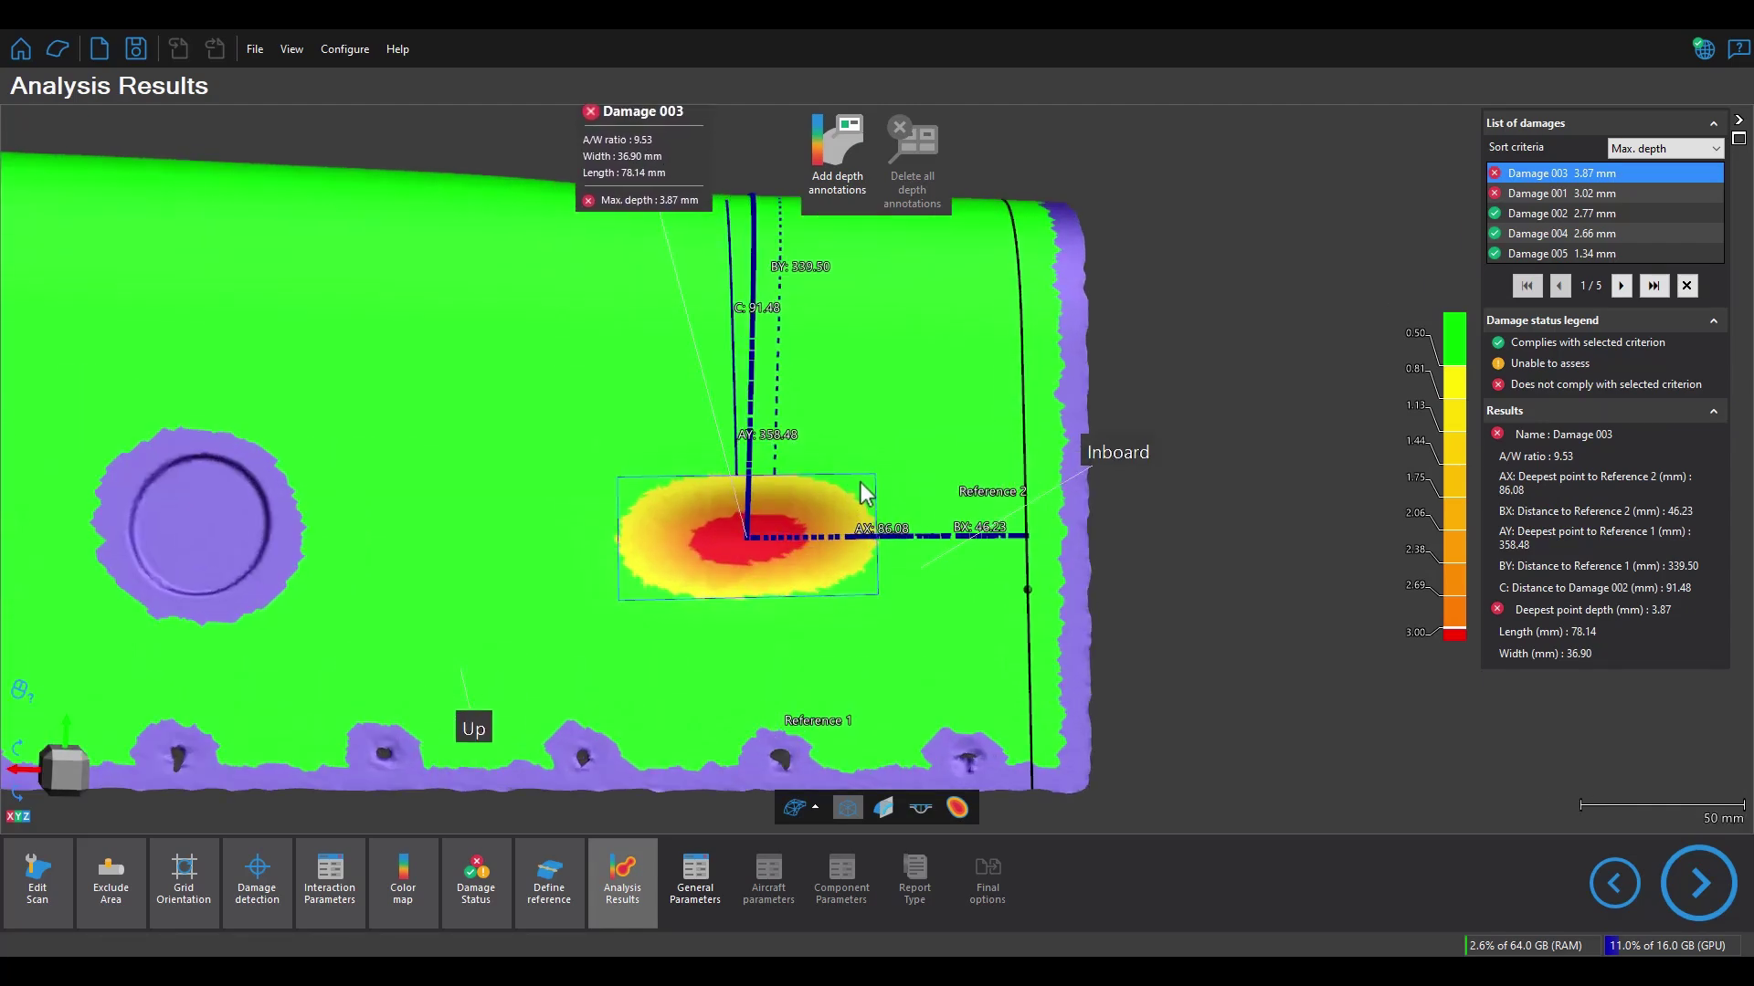
pyautogui.moveTo(863, 493); pyautogui.dragTo(837, 462)
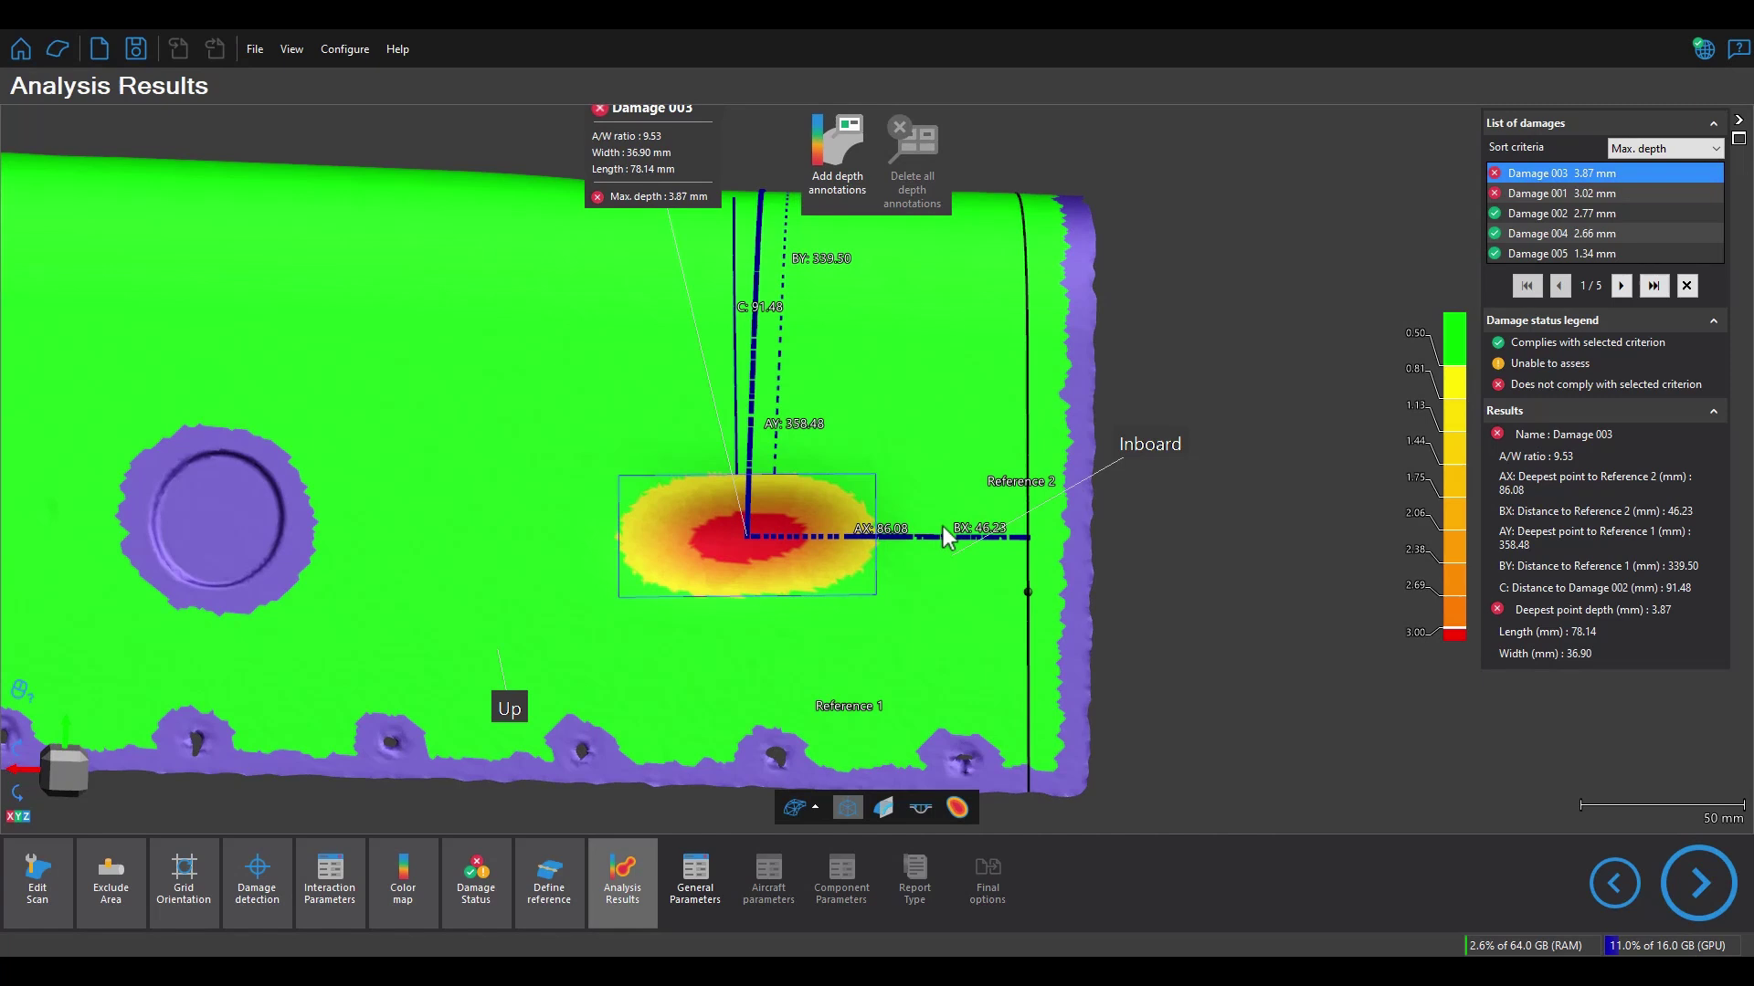
pyautogui.scroll(5, 866, 534)
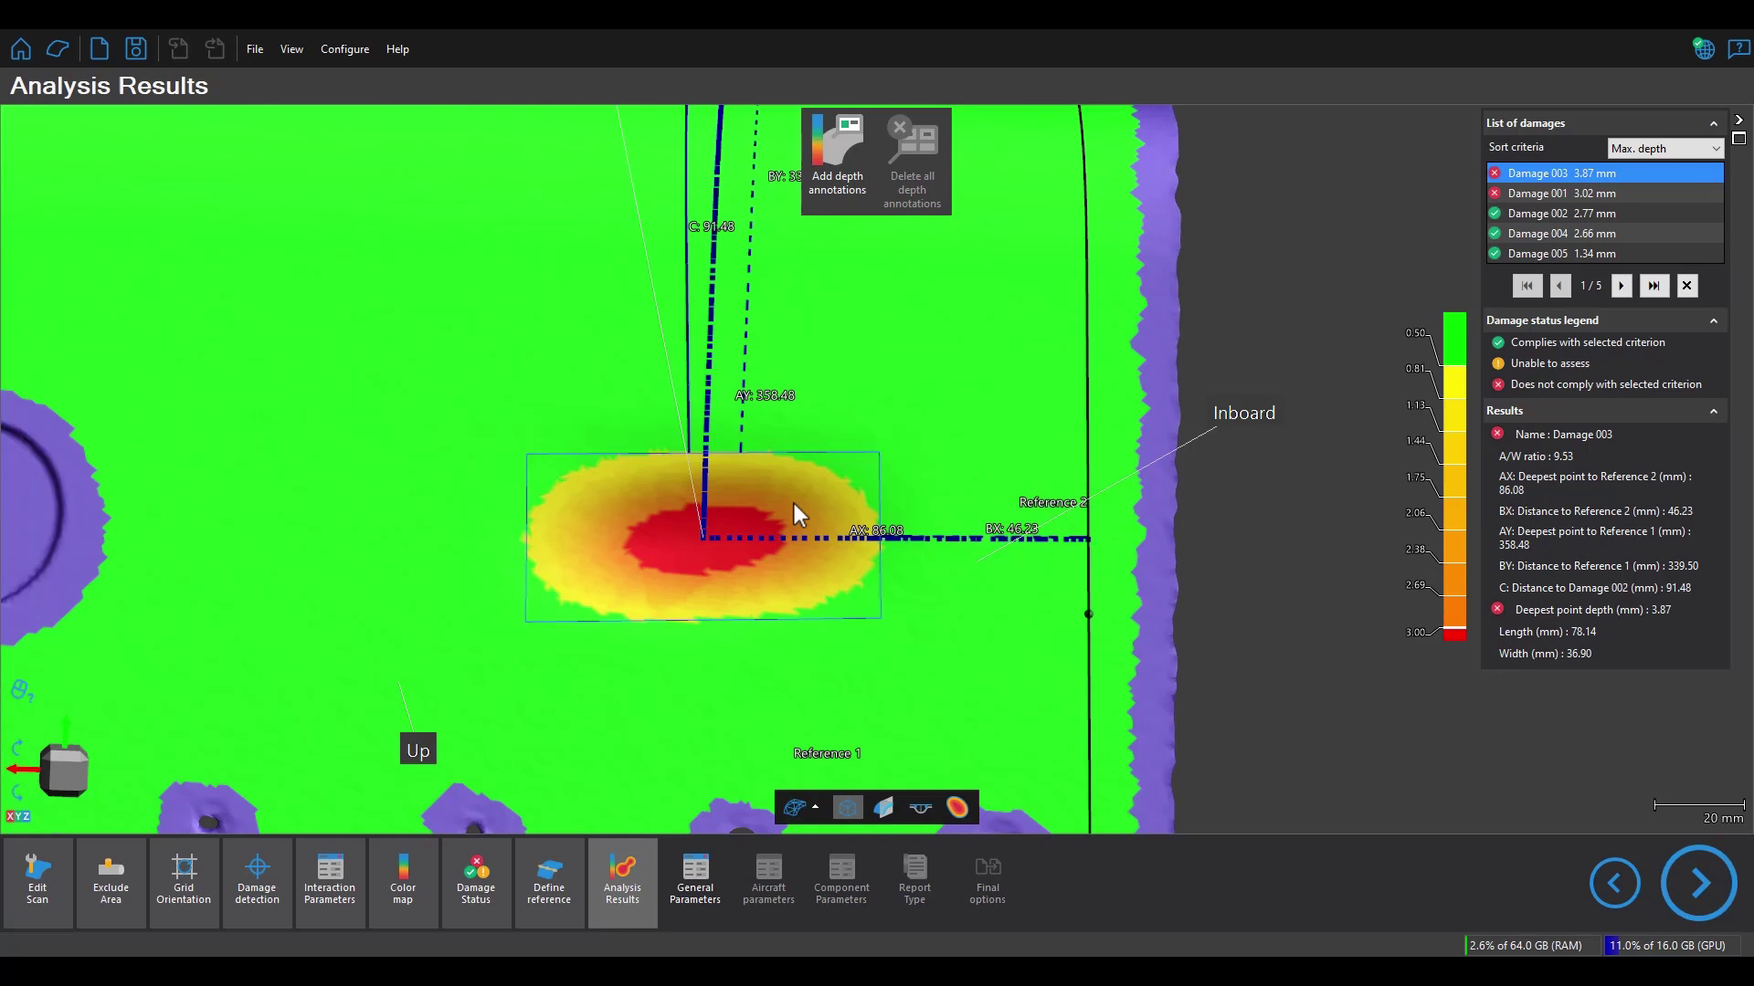
# Measure from the left to the right edge of Damage 003, giving Distance 1 of 78.64 mm.
pyautogui.click(527, 557)
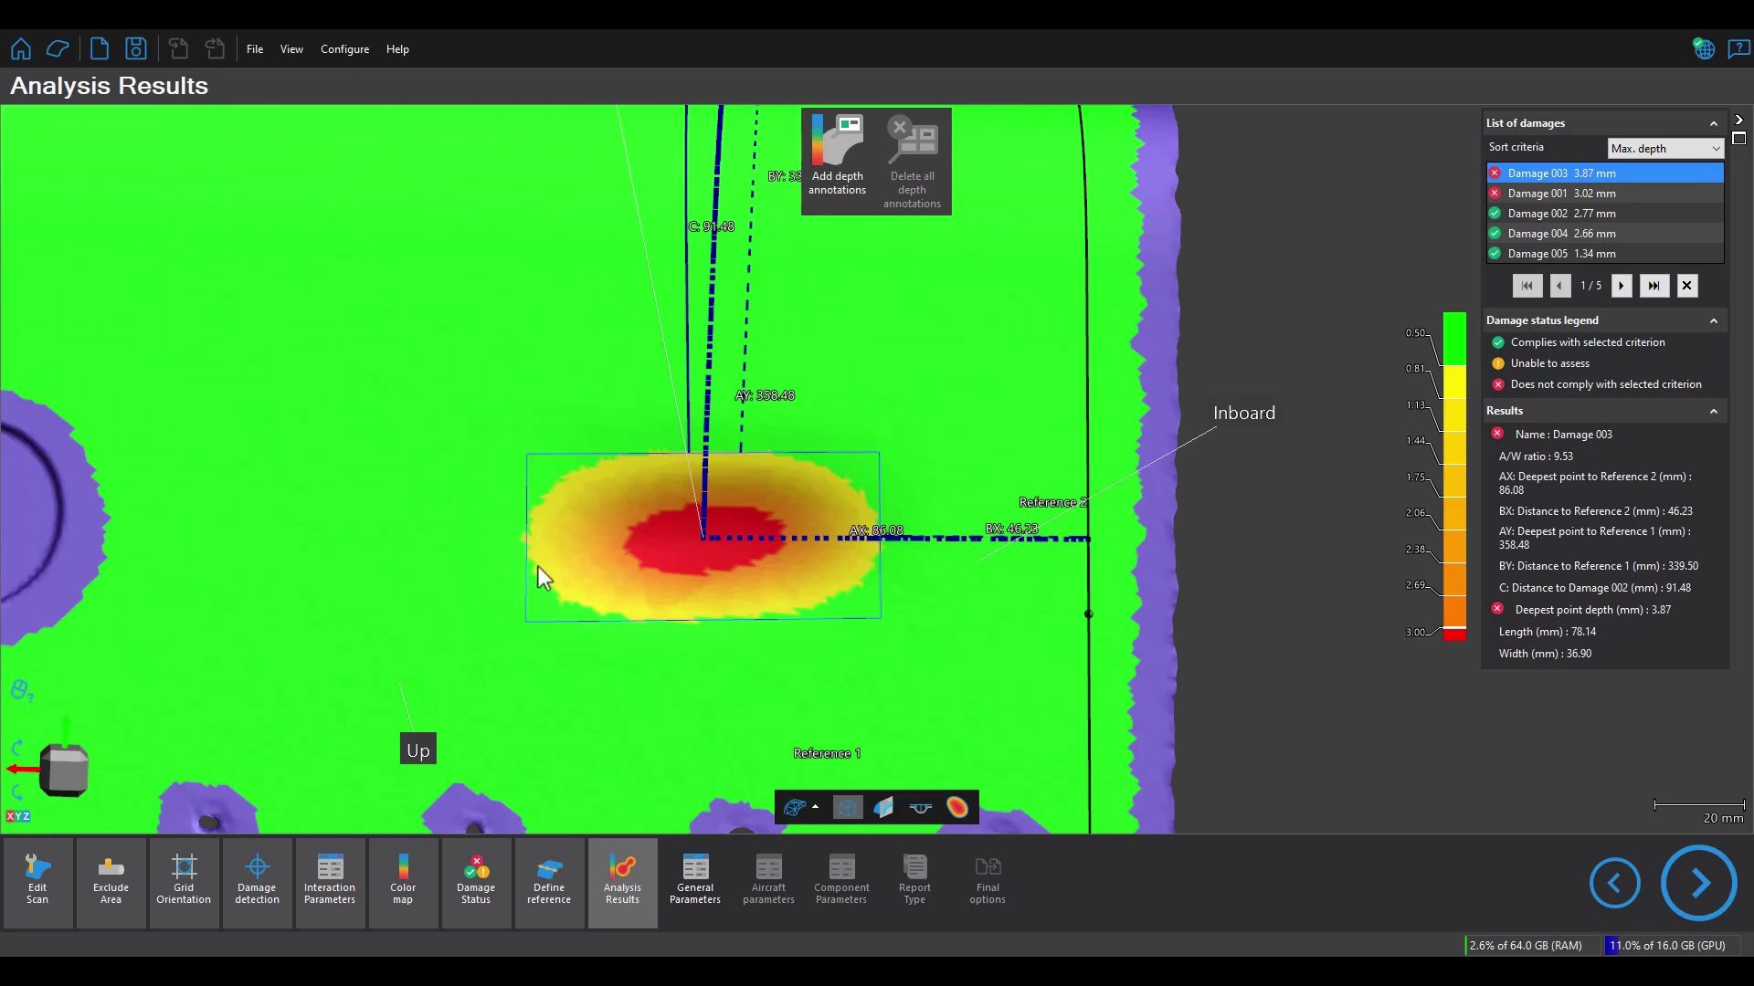
pyautogui.click(882, 561)
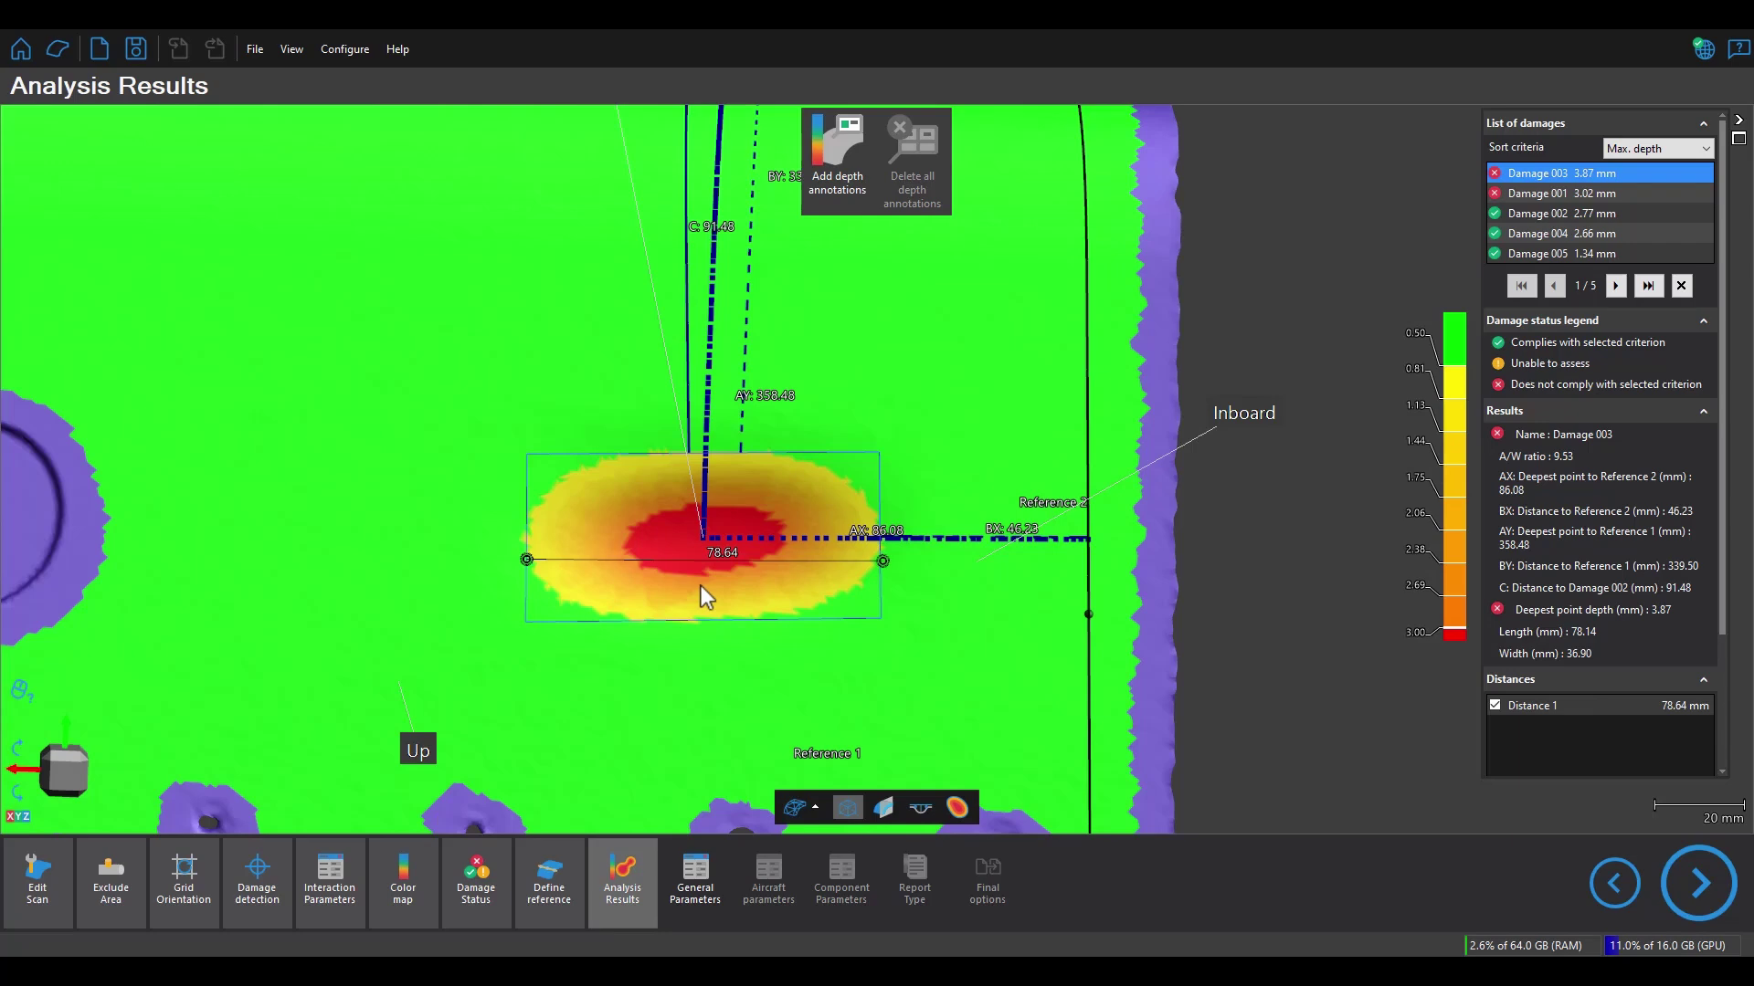
# Add depth annotations in the dents, reading 3.69 mm on Damage 003 and 3.01 mm.
pyautogui.scroll(-3, 983, 535)
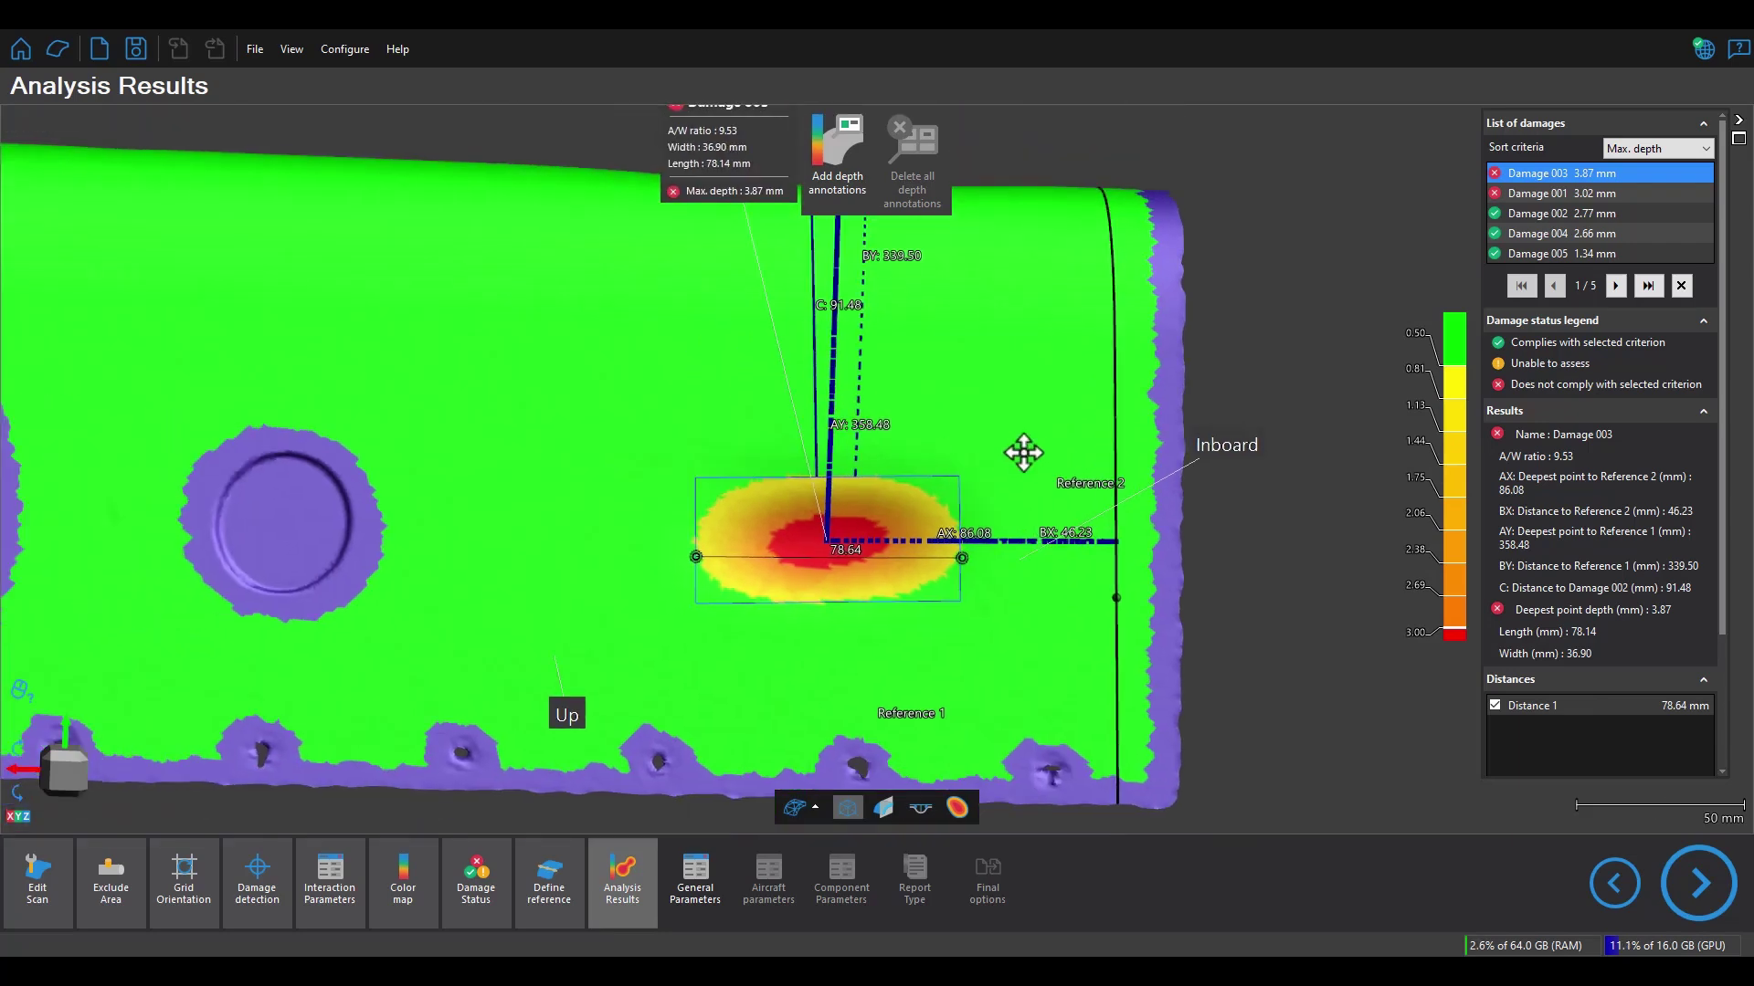
pyautogui.click(809, 181)
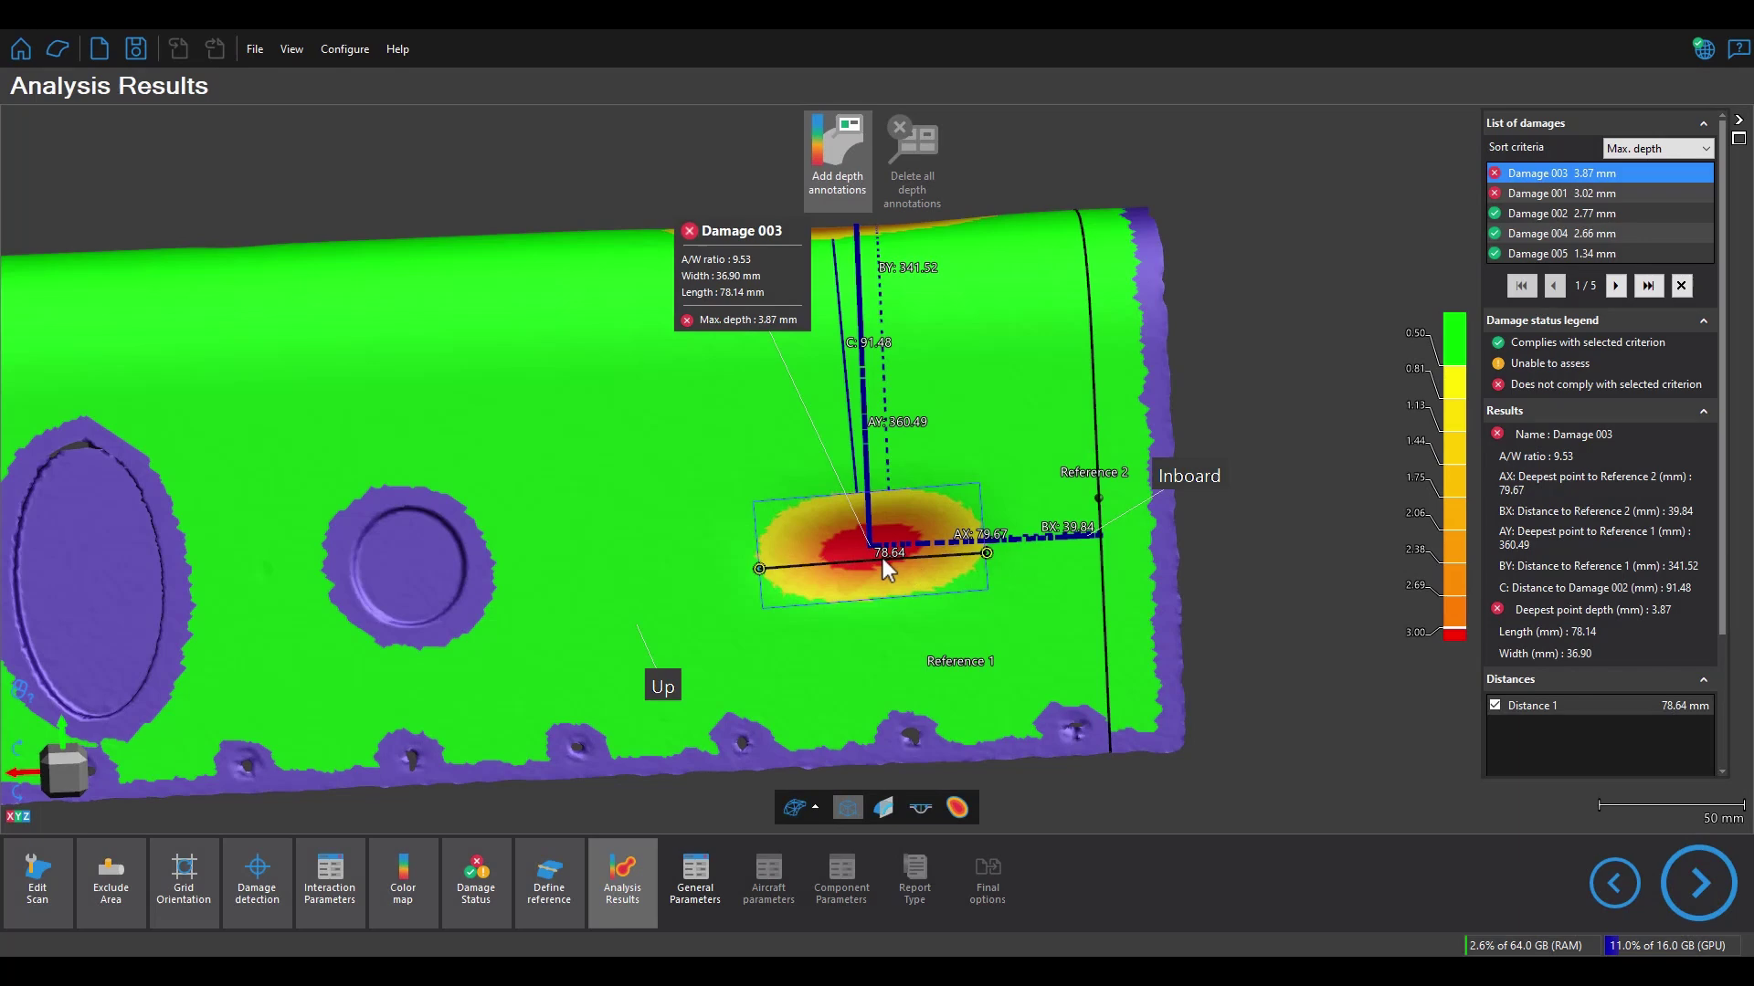
pyautogui.scroll(3, 883, 557)
pyautogui.scroll(1, 898, 540)
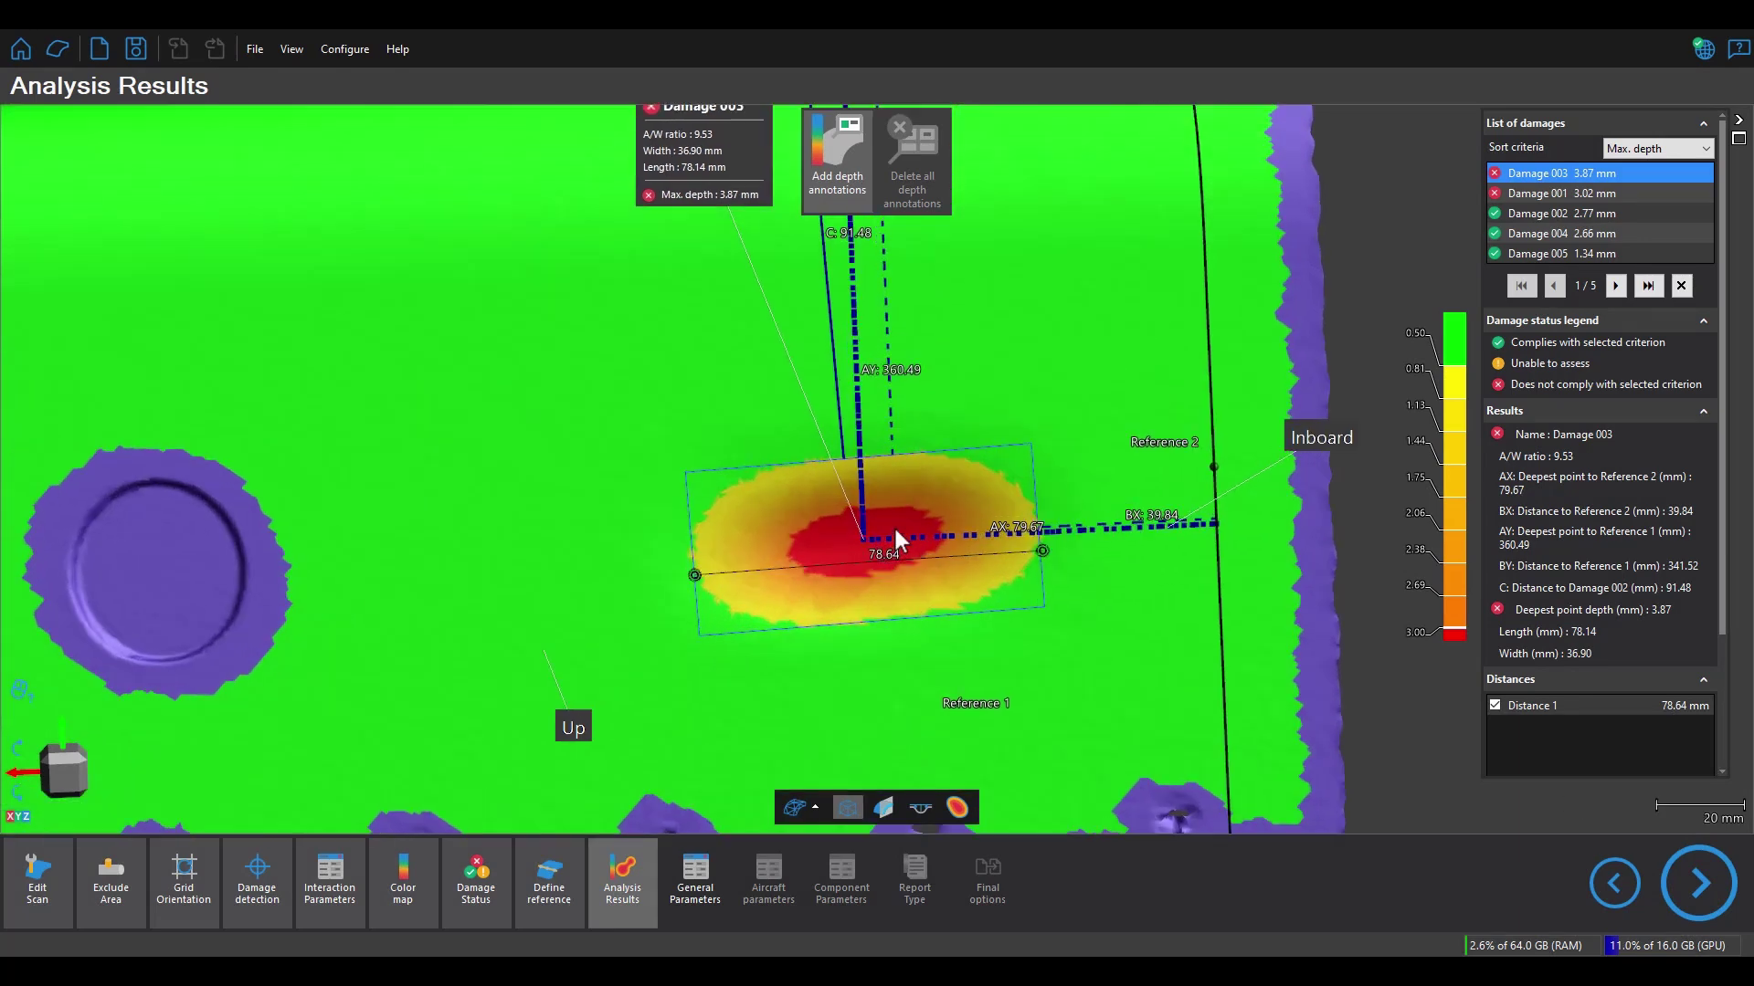
pyautogui.scroll(-4, 1048, 426)
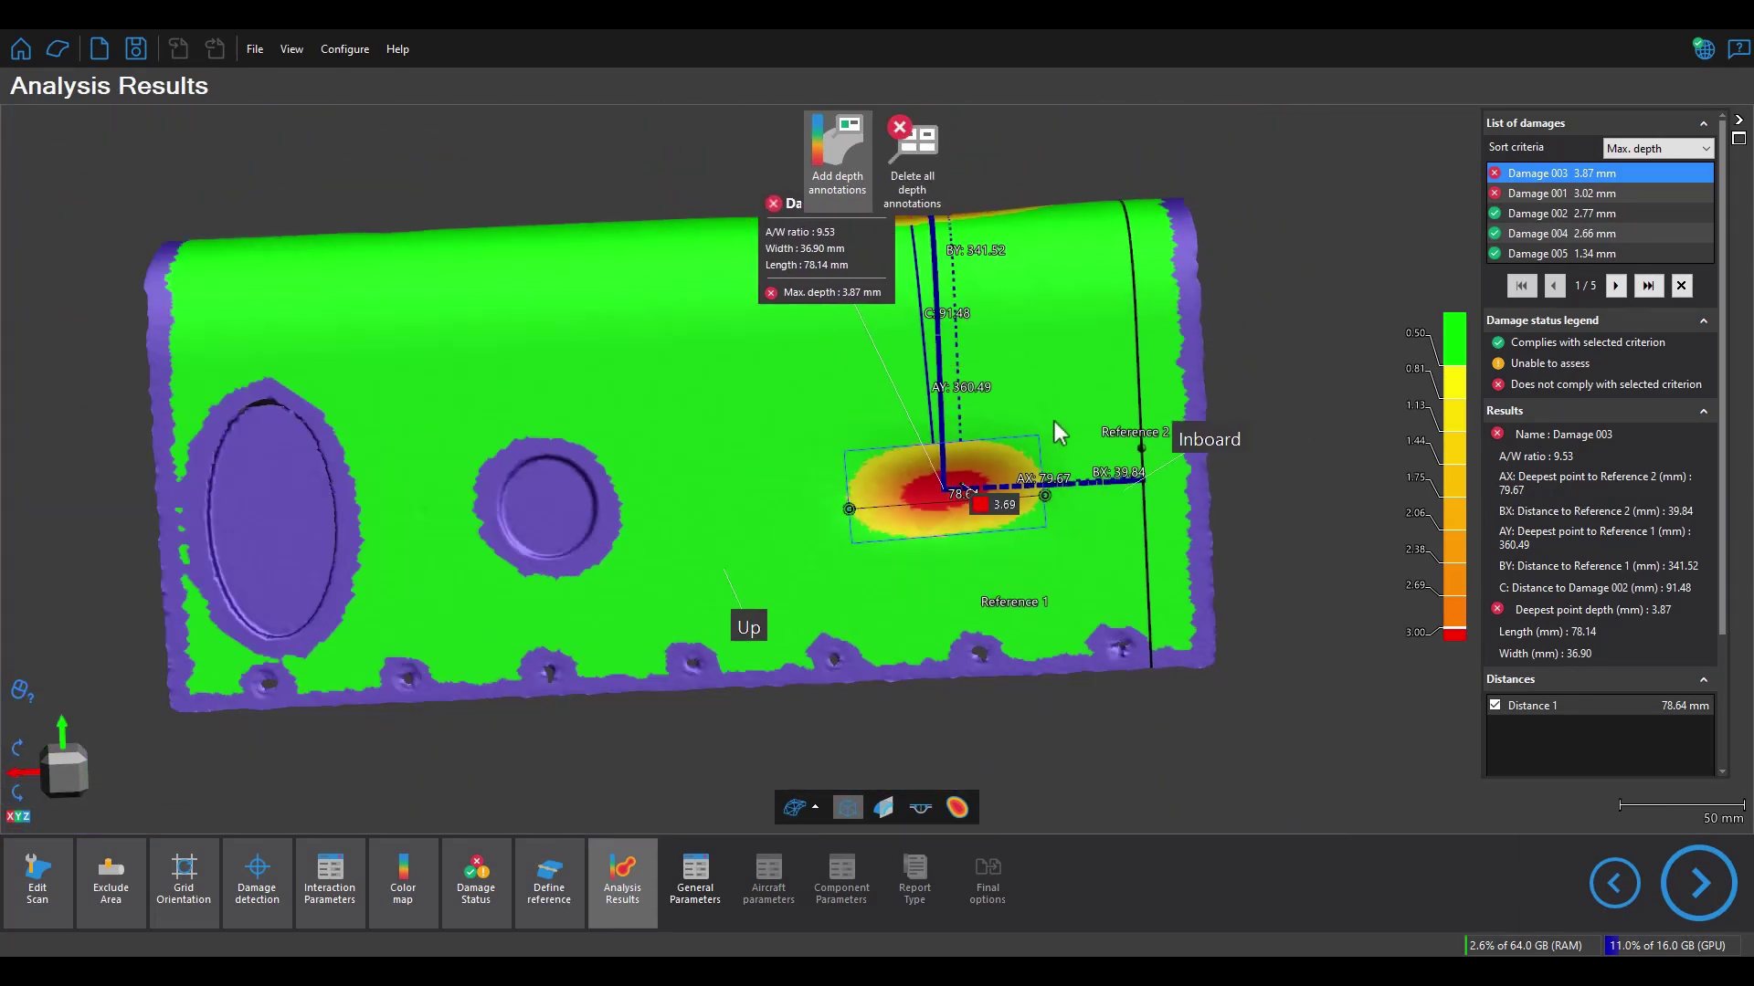
pyautogui.moveTo(1054, 422); pyautogui.dragTo(1071, 477, button='middle')
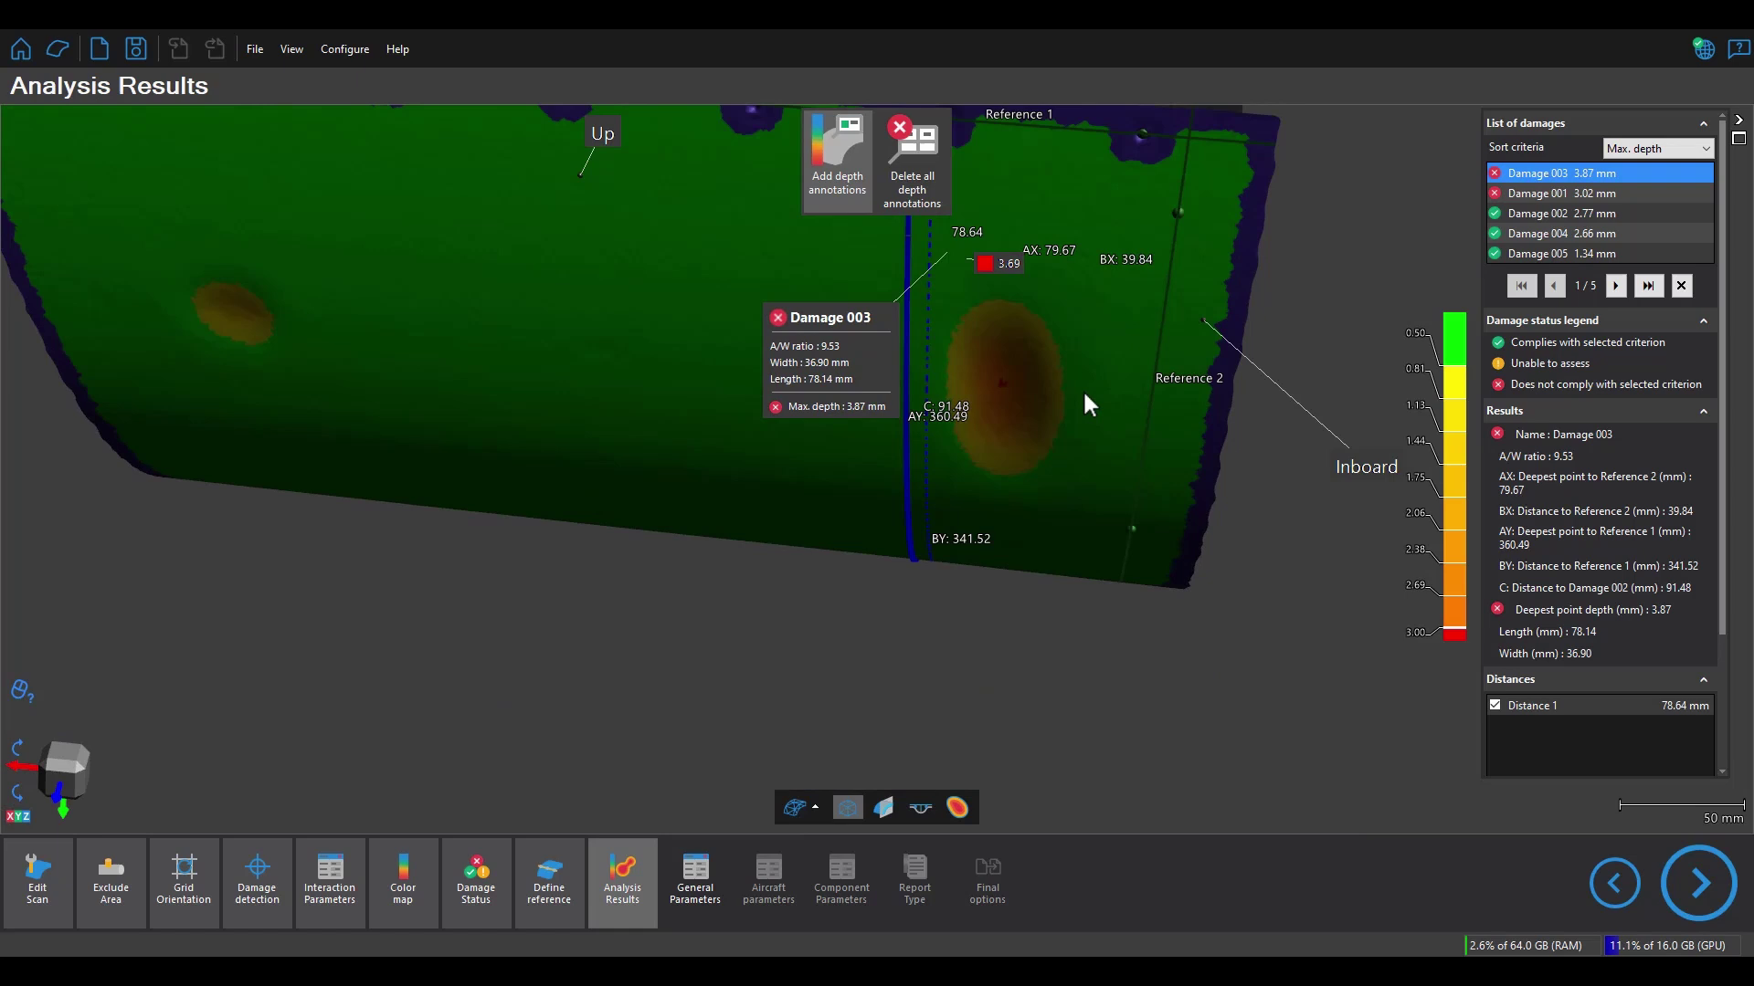
pyautogui.moveTo(1085, 321); pyautogui.dragTo(1081, 333, button='middle')
pyautogui.scroll(2, 1001, 413)
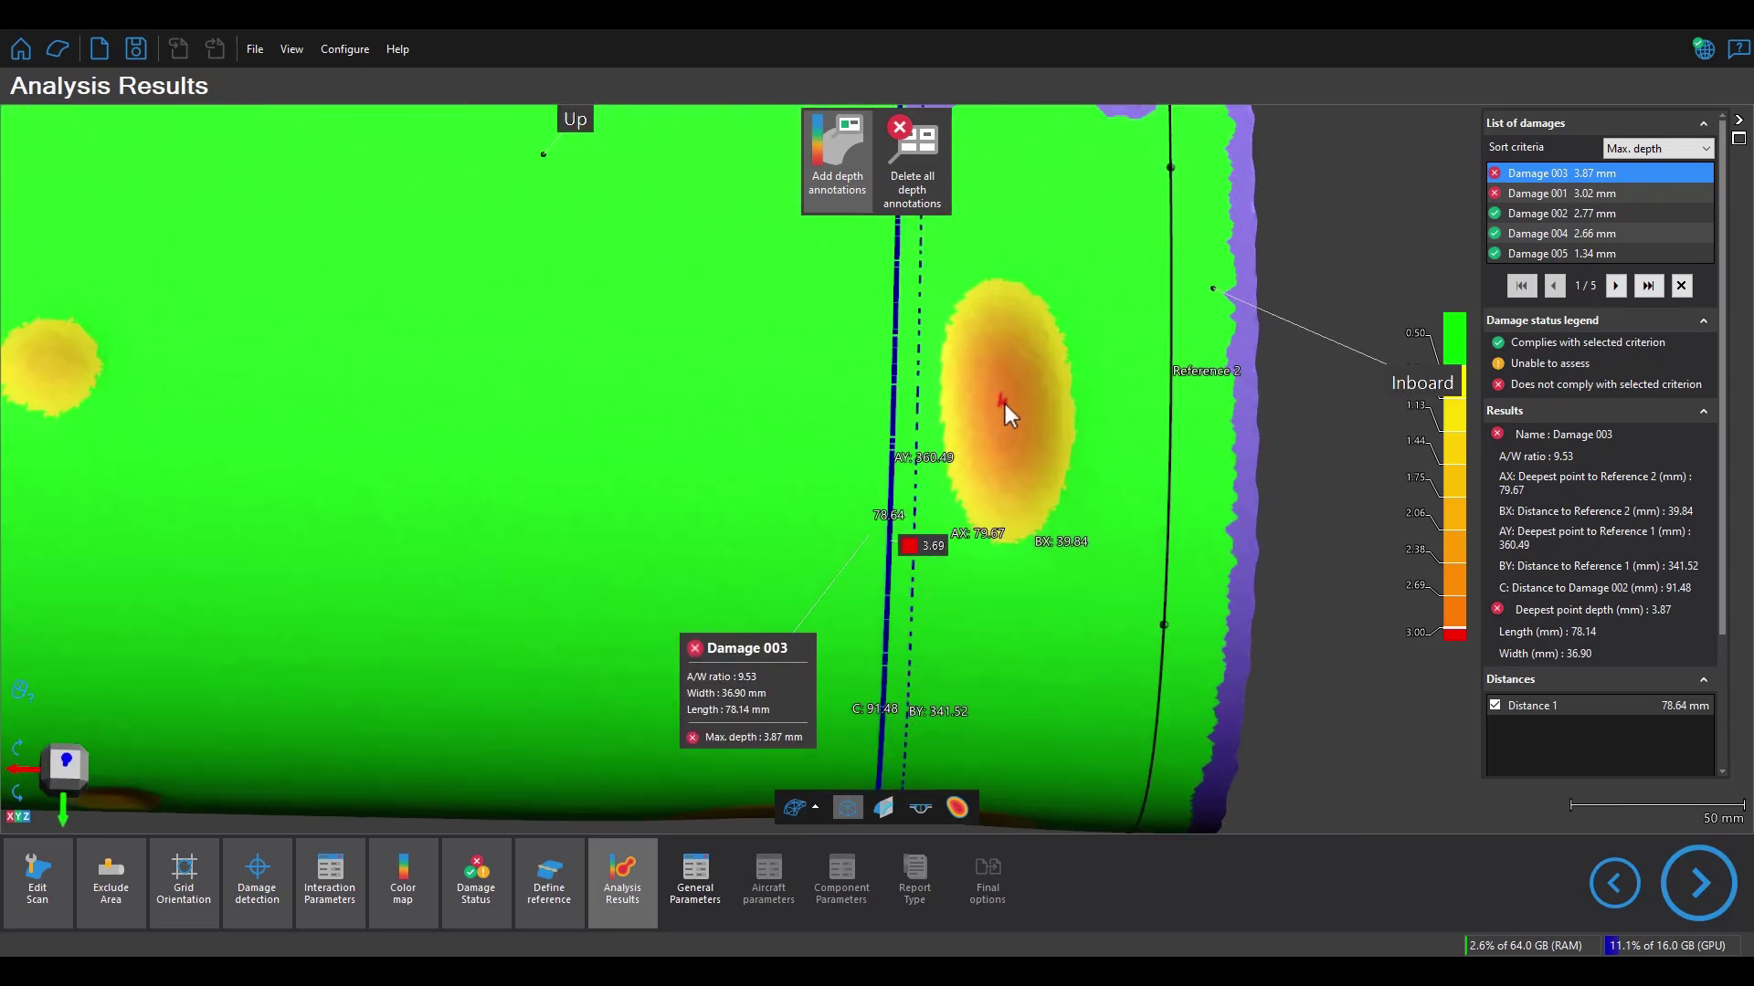
pyautogui.click(1004, 403)
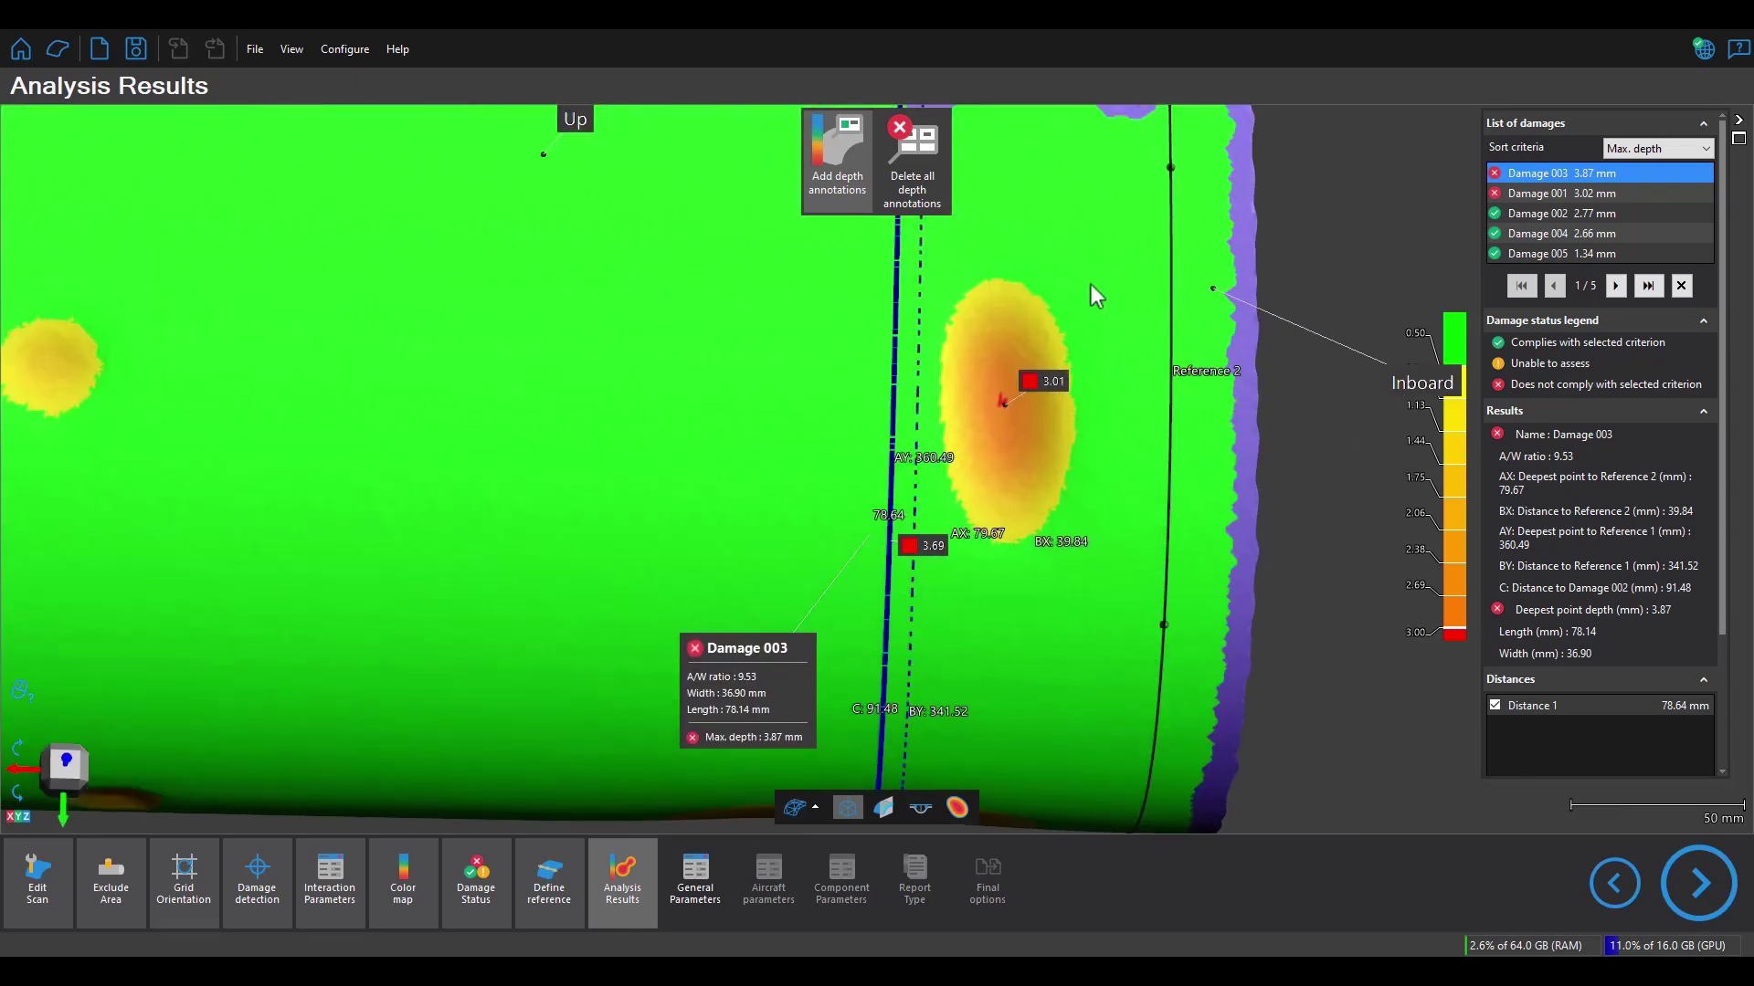